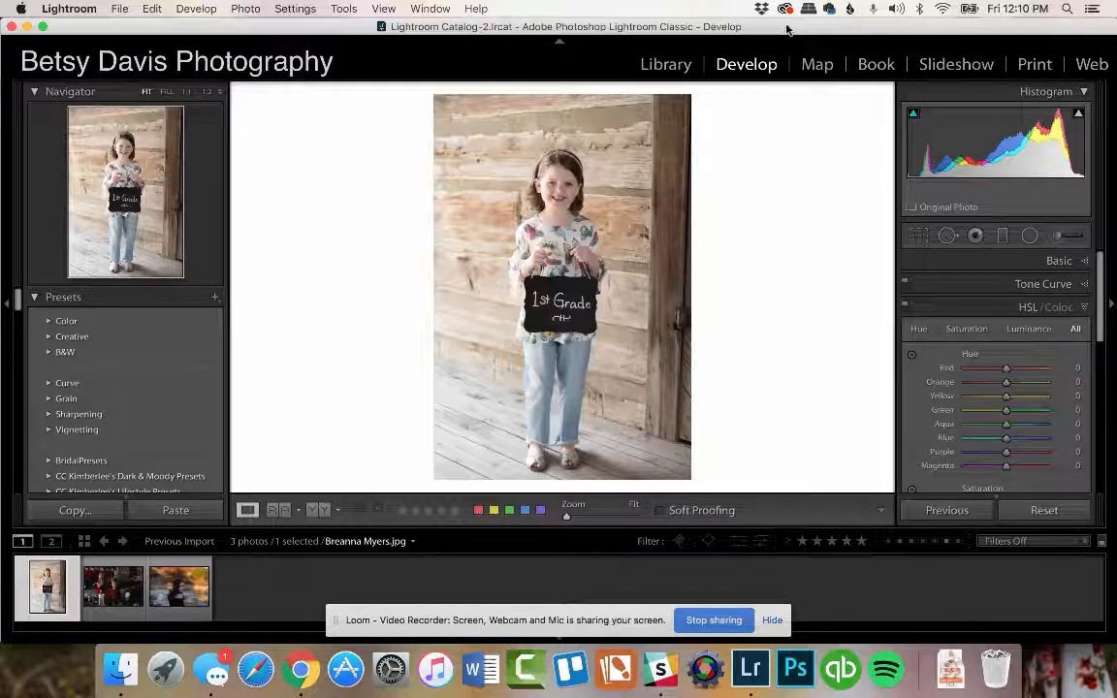
Apply the BDP Clean Preset to the 1st Grade portrait, with the Basic adjustments expanded.
{"action": "scroll", "coordinate": [175, 386], "scroll_direction": "down", "scroll_amount": 10}
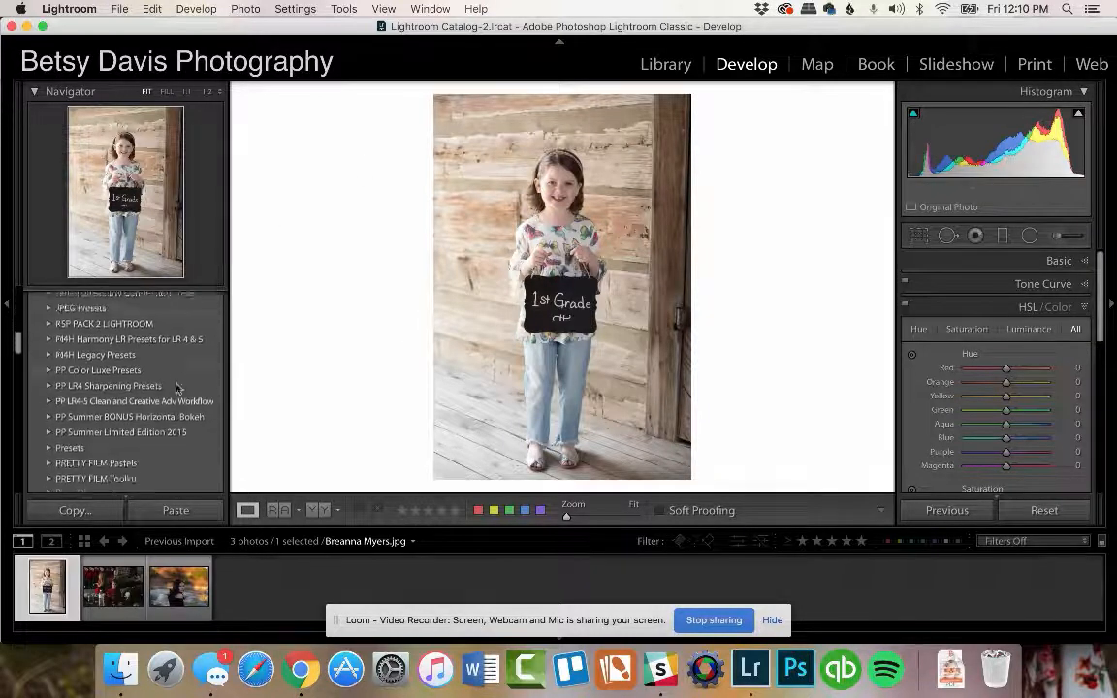
{"action": "scroll", "coordinate": [176, 388], "scroll_direction": "down", "scroll_amount": 10}
{"action": "left_click", "coordinate": [177, 387]}
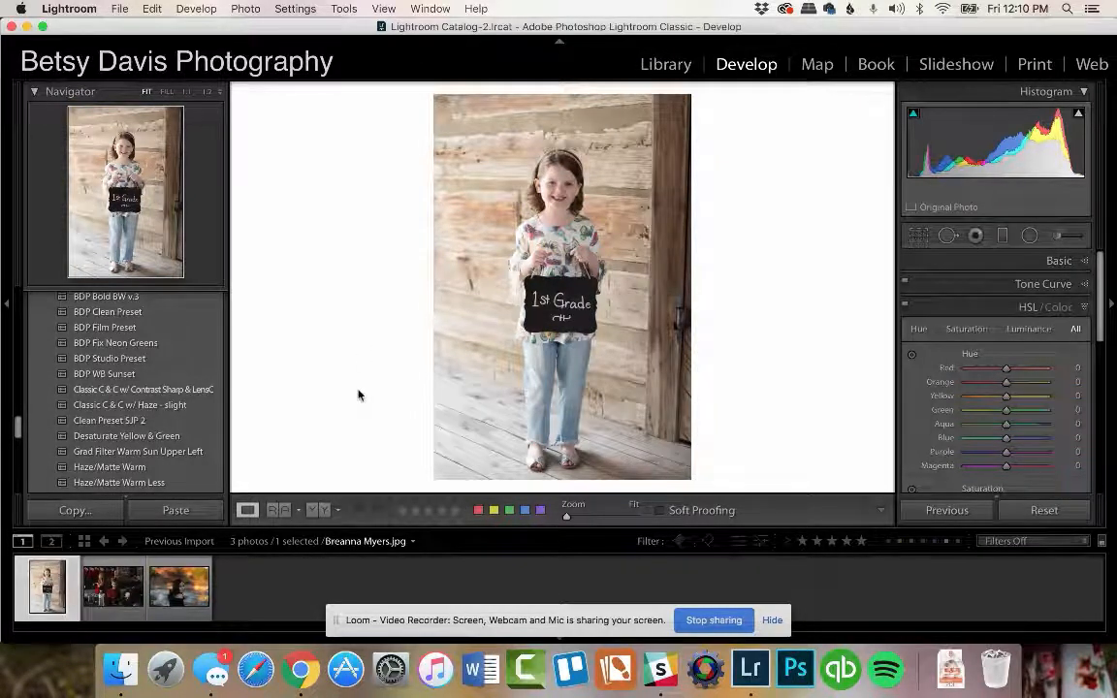
{"action": "left_click", "coordinate": [1085, 262]}
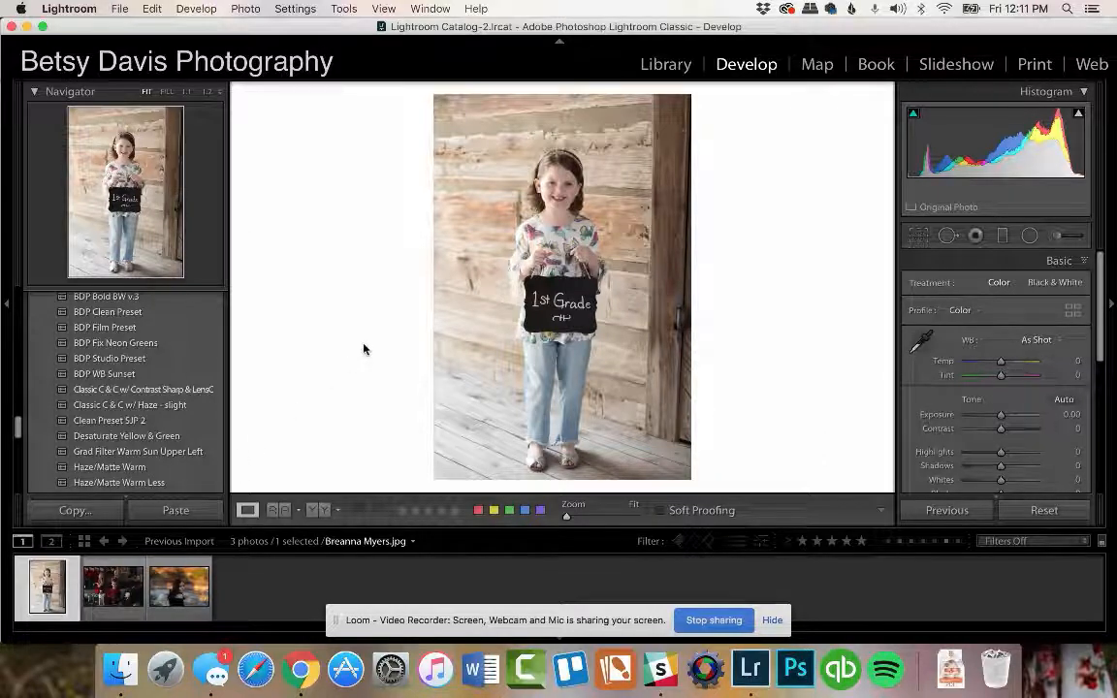
{"action": "scroll", "coordinate": [192, 417], "scroll_direction": "up", "scroll_amount": 3}
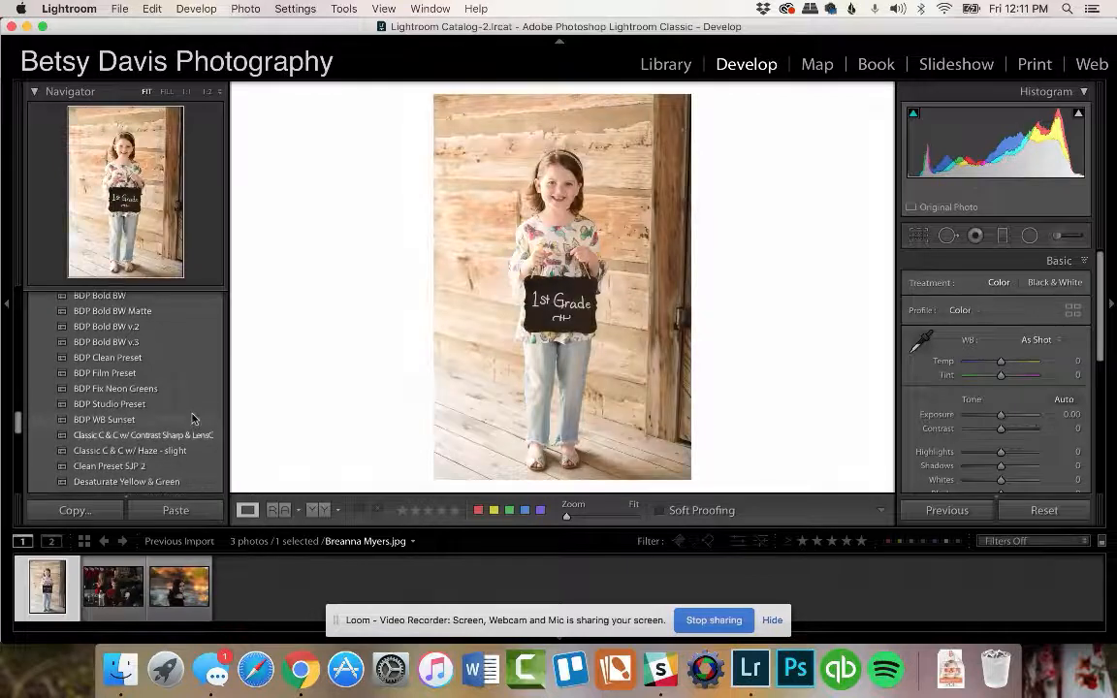
{"action": "scroll", "coordinate": [192, 419], "scroll_direction": "up", "scroll_amount": 2}
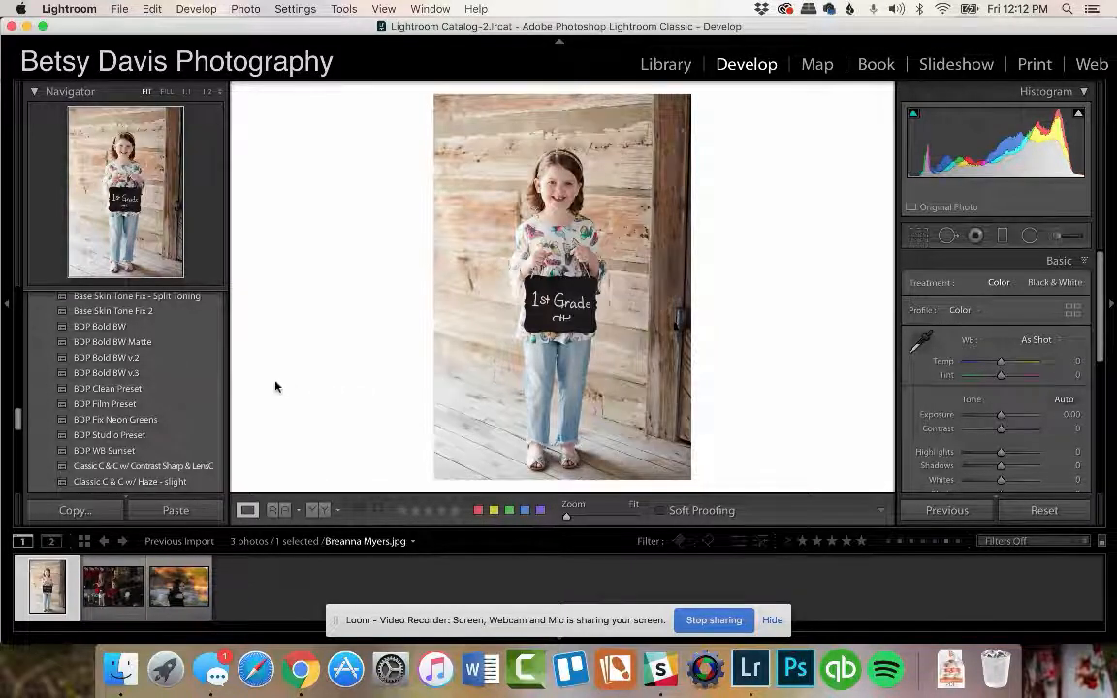
{"action": "left_click", "coordinate": [141, 390]}
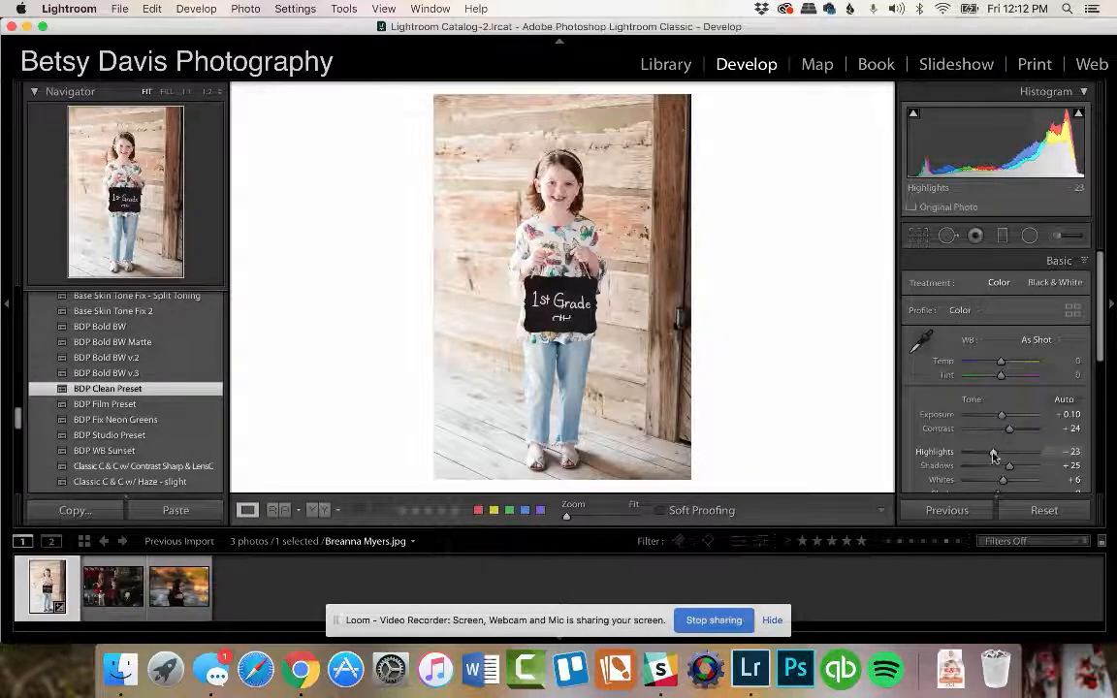
Review the preset's tone values and examine the girl's face, clothing and sign at 1:1 magnification.
{"action": "scroll", "coordinate": [1006, 466], "scroll_direction": "down", "scroll_amount": 3}
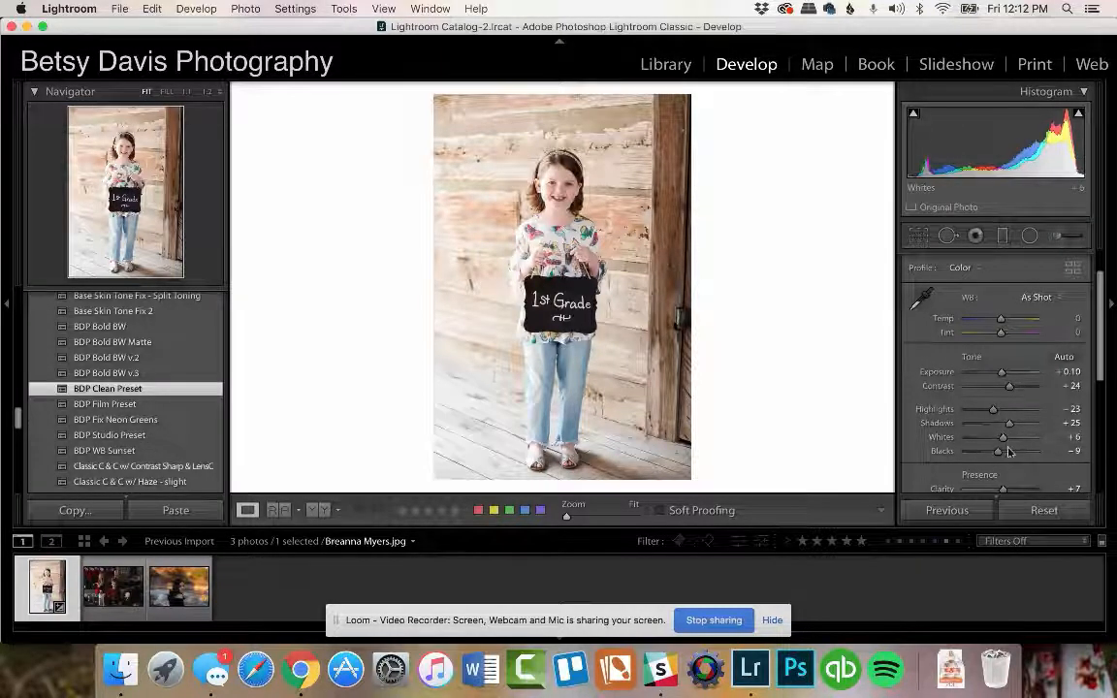
{"action": "scroll", "coordinate": [1018, 441], "scroll_direction": "down", "scroll_amount": 1}
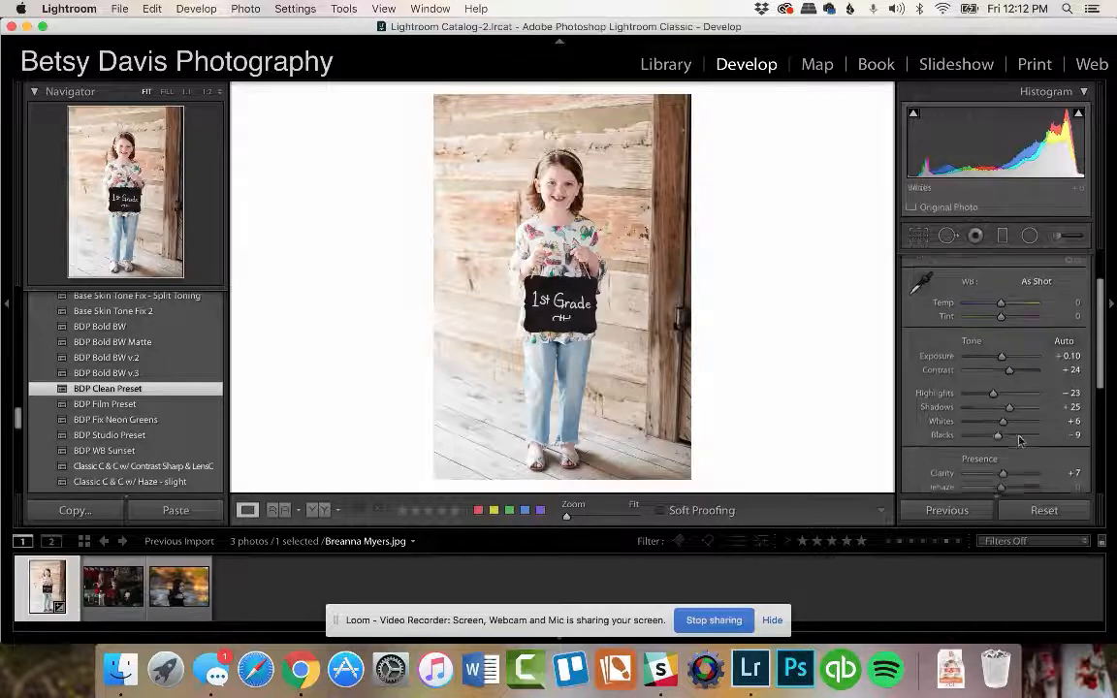
{"action": "scroll", "coordinate": [1016, 448], "scroll_direction": "down", "scroll_amount": 1}
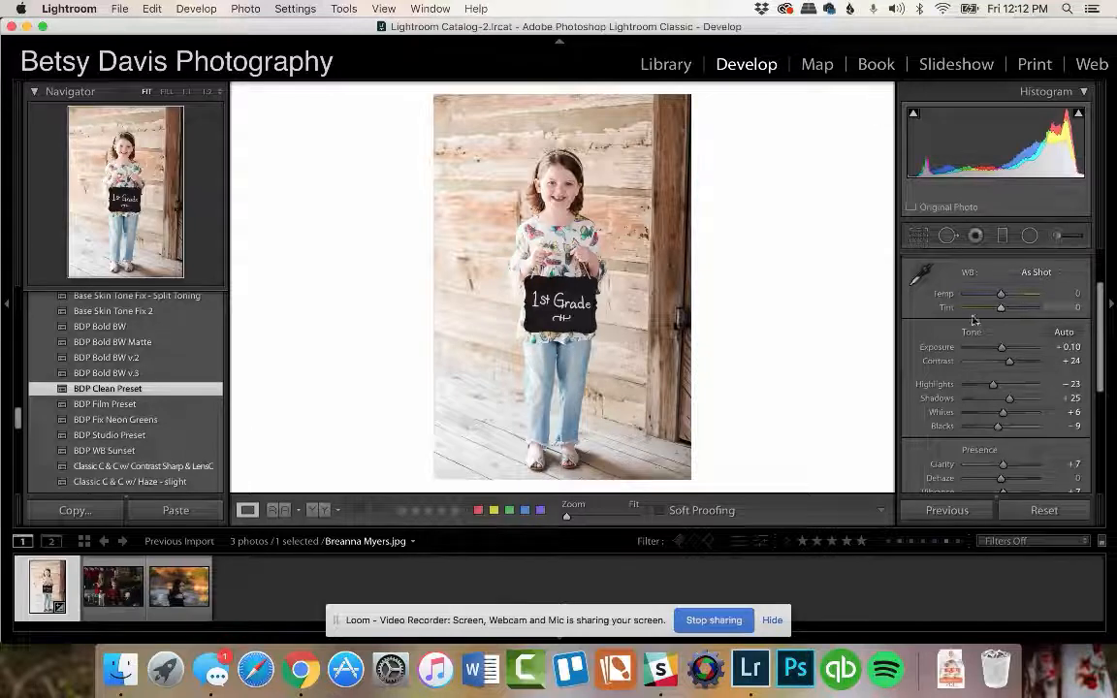
{"action": "scroll", "coordinate": [1011, 358], "scroll_direction": "up", "scroll_amount": 2}
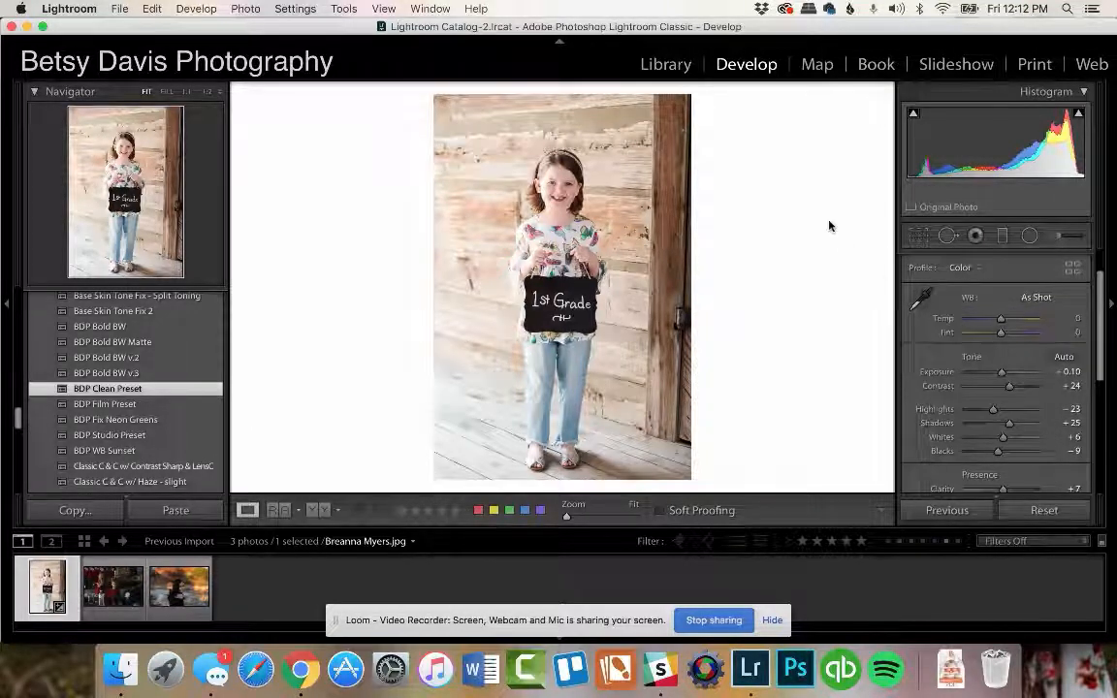
{"action": "left_click", "coordinate": [507, 174]}
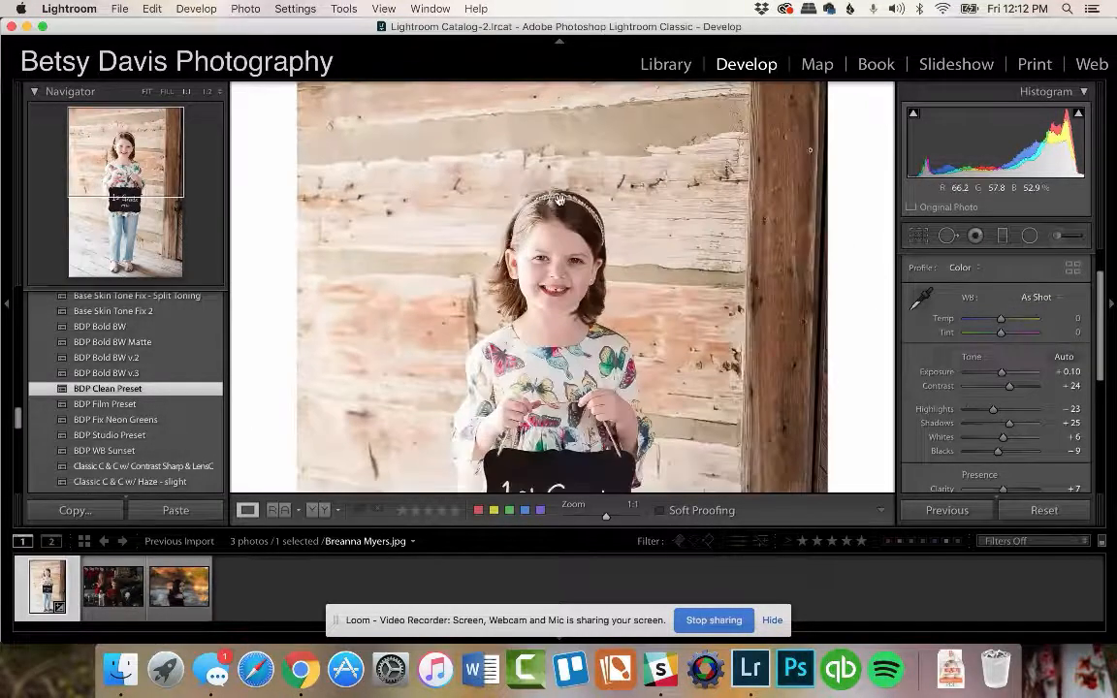
{"action": "scroll", "coordinate": [561, 294], "scroll_direction": "down", "scroll_amount": 3}
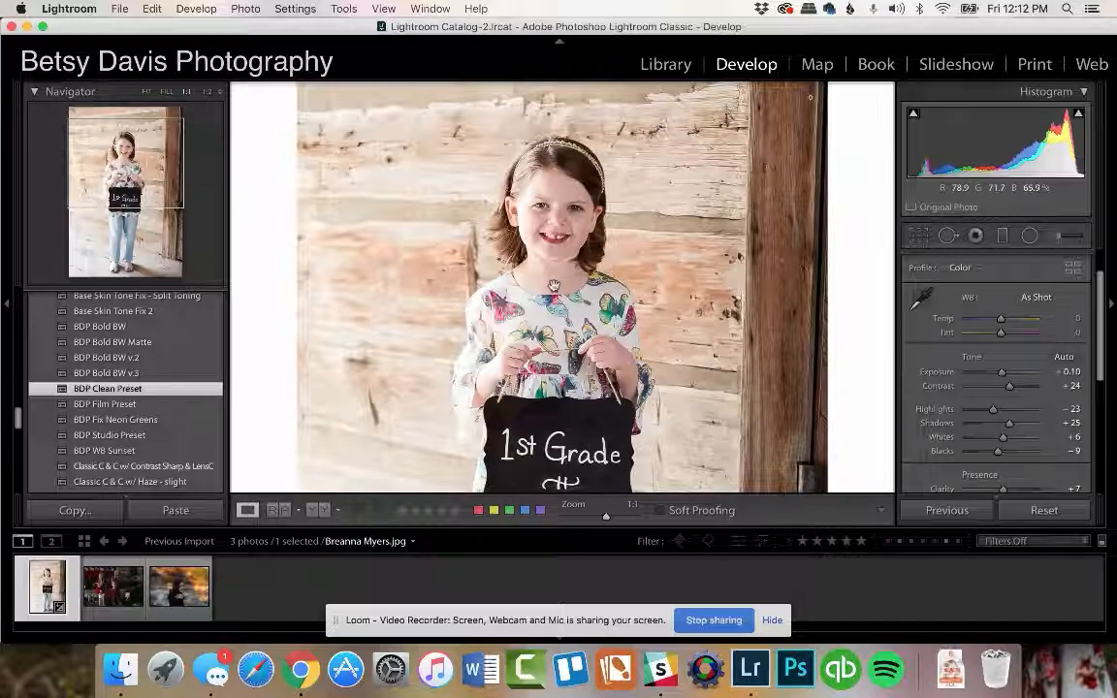
{"action": "left_click", "coordinate": [500, 255]}
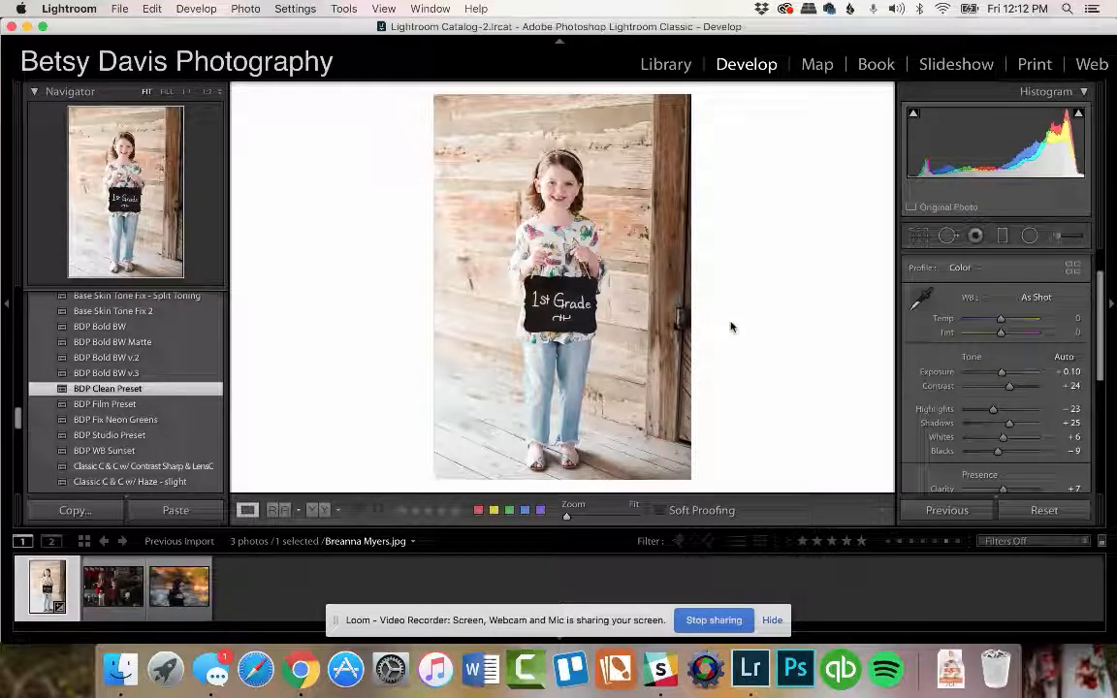
{"action": "left_click", "coordinate": [504, 169]}
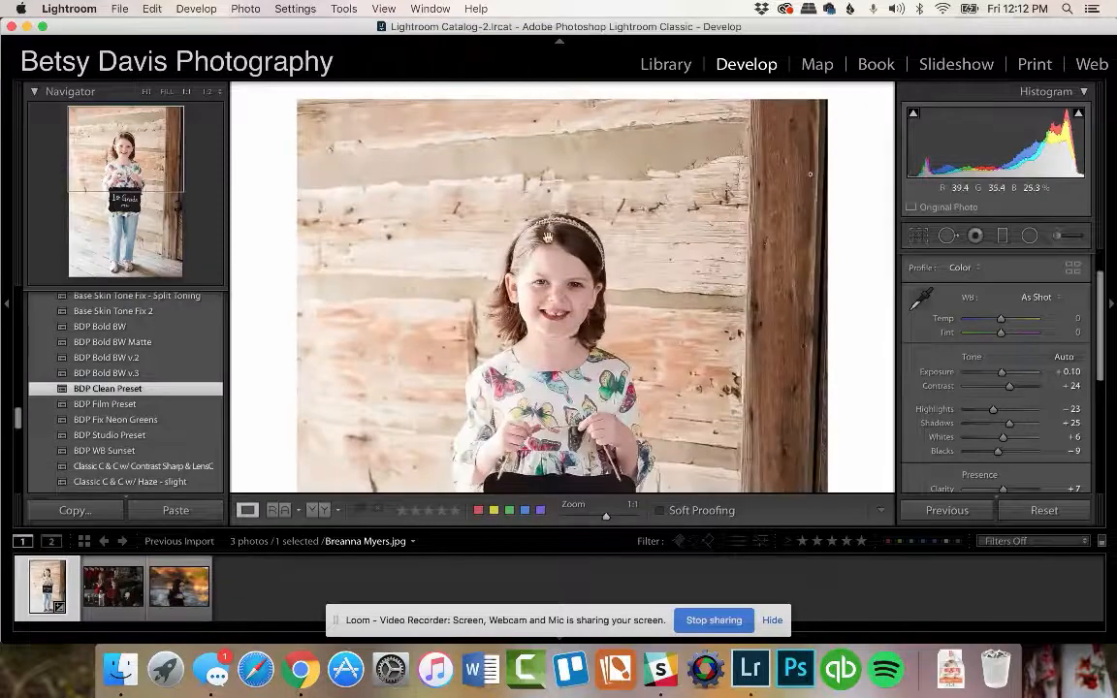
{"action": "scroll", "coordinate": [547, 283], "scroll_direction": "down", "scroll_amount": 3}
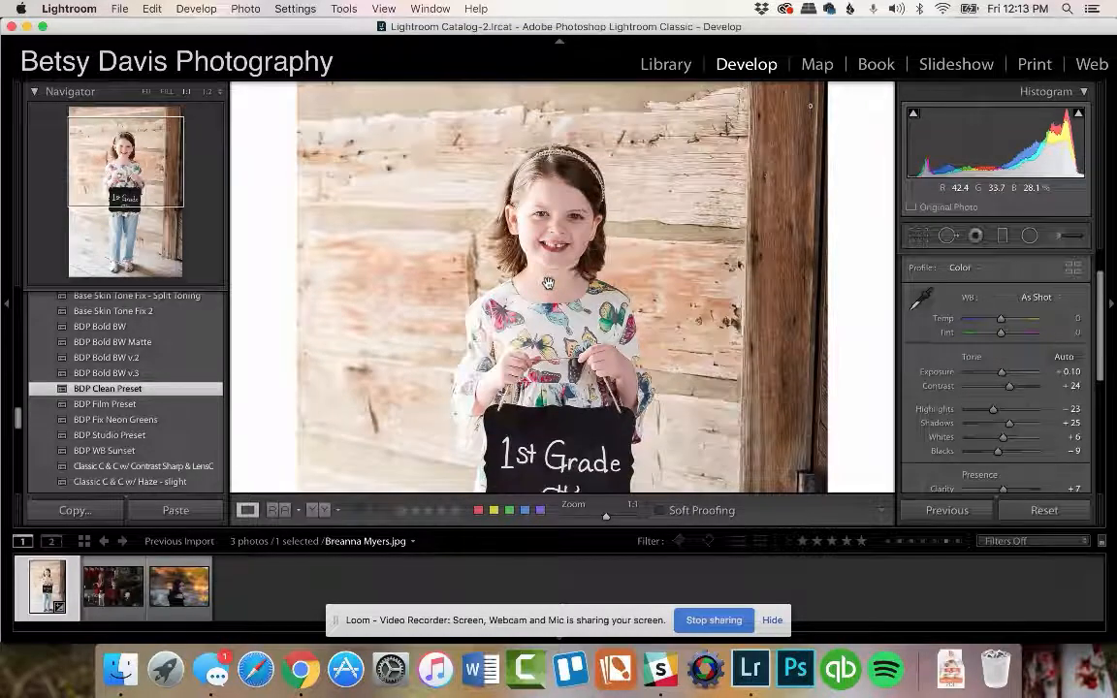
{"action": "left_click", "coordinate": [548, 283]}
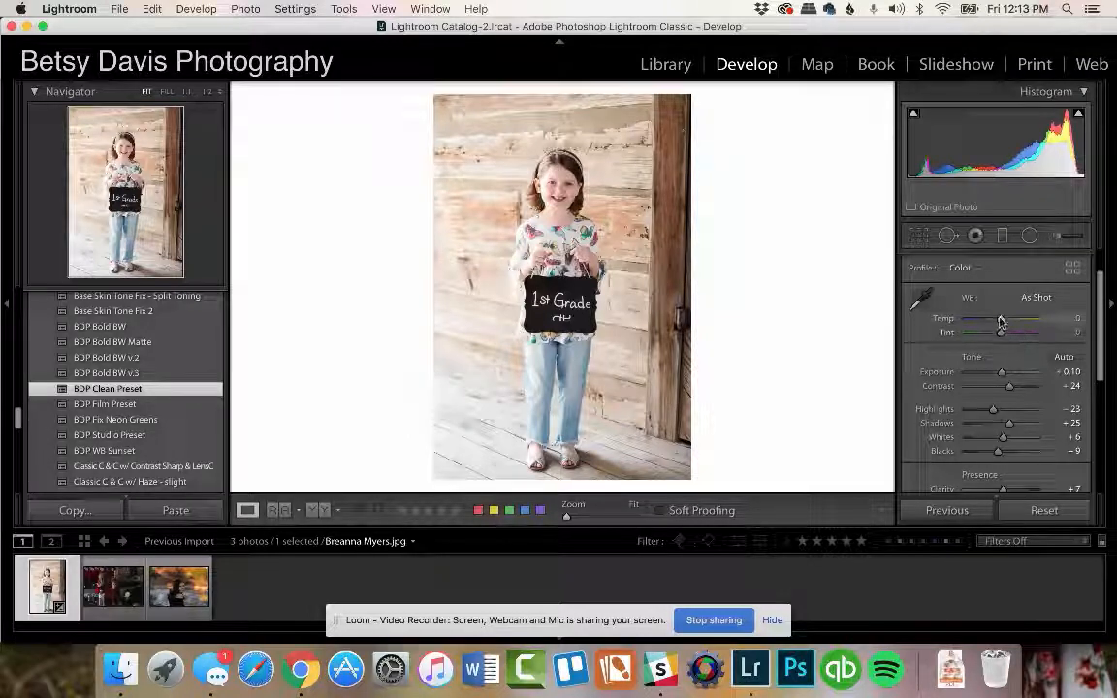
Adjust the portrait's white balance to a Temp of -5 and a Tint of -2.
{"action": "mouse_move", "coordinate": [1002, 322]}
{"action": "left_mouse_down"}
{"action": "mouse_move", "coordinate": [986, 322]}
{"action": "mouse_move", "coordinate": [999, 321]}
{"action": "left_mouse_up"}
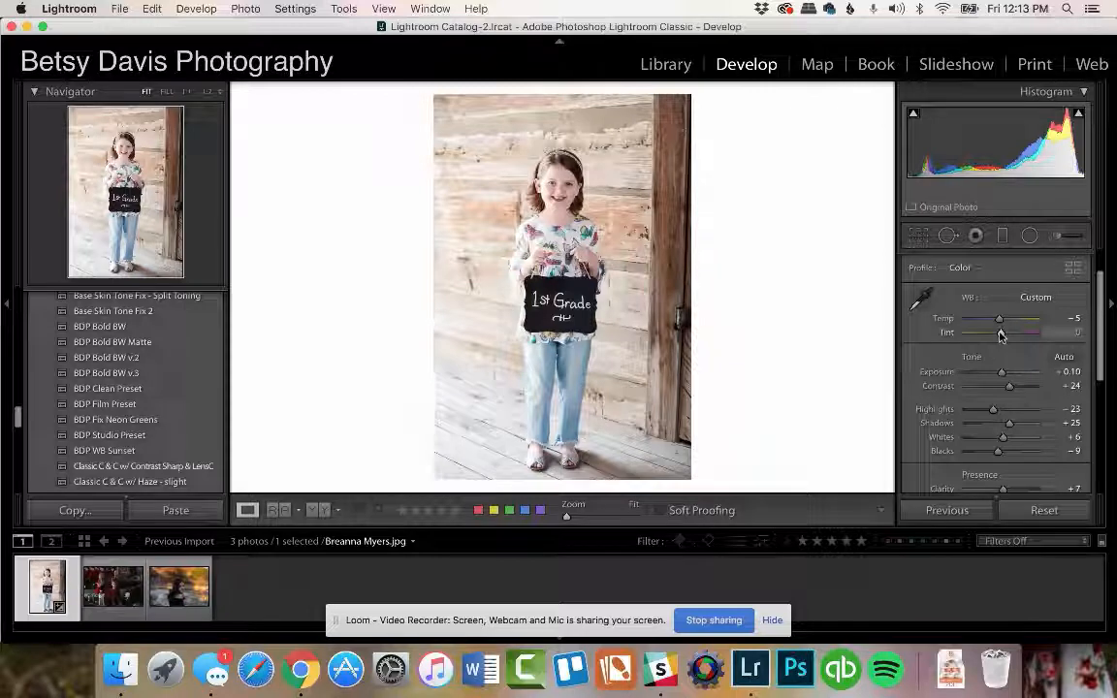
{"action": "left_click_drag", "start_coordinate": [1002, 335], "coordinate": [1000, 335]}
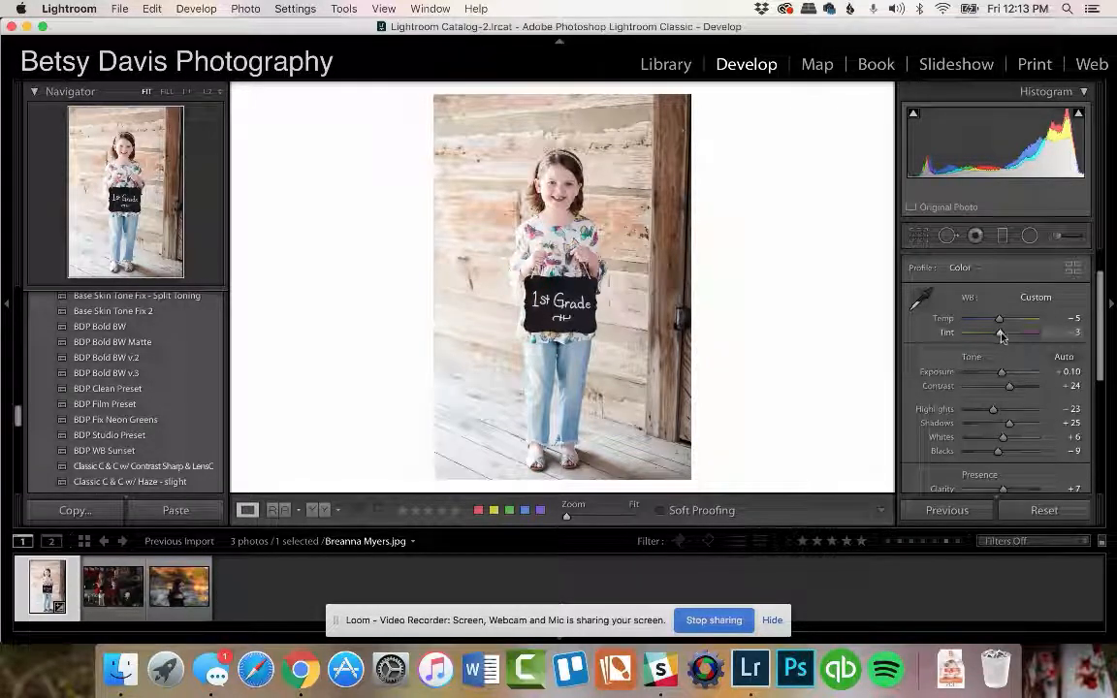
{"action": "left_click", "coordinate": [1076, 331]}
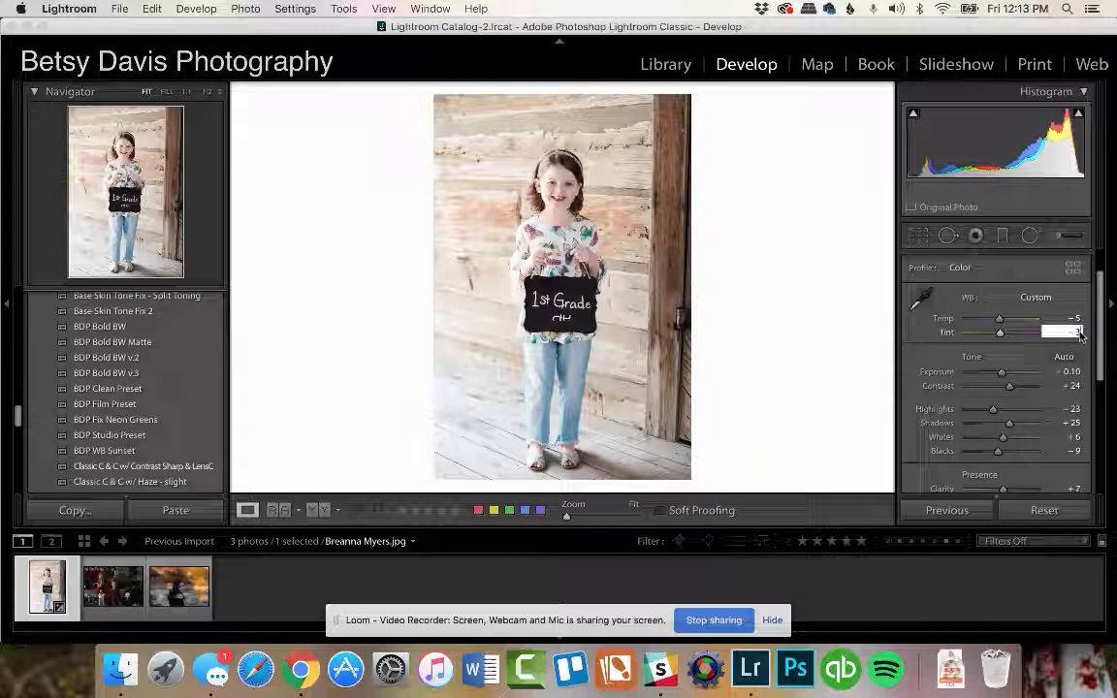
{"action": "key", "text": "Return"}
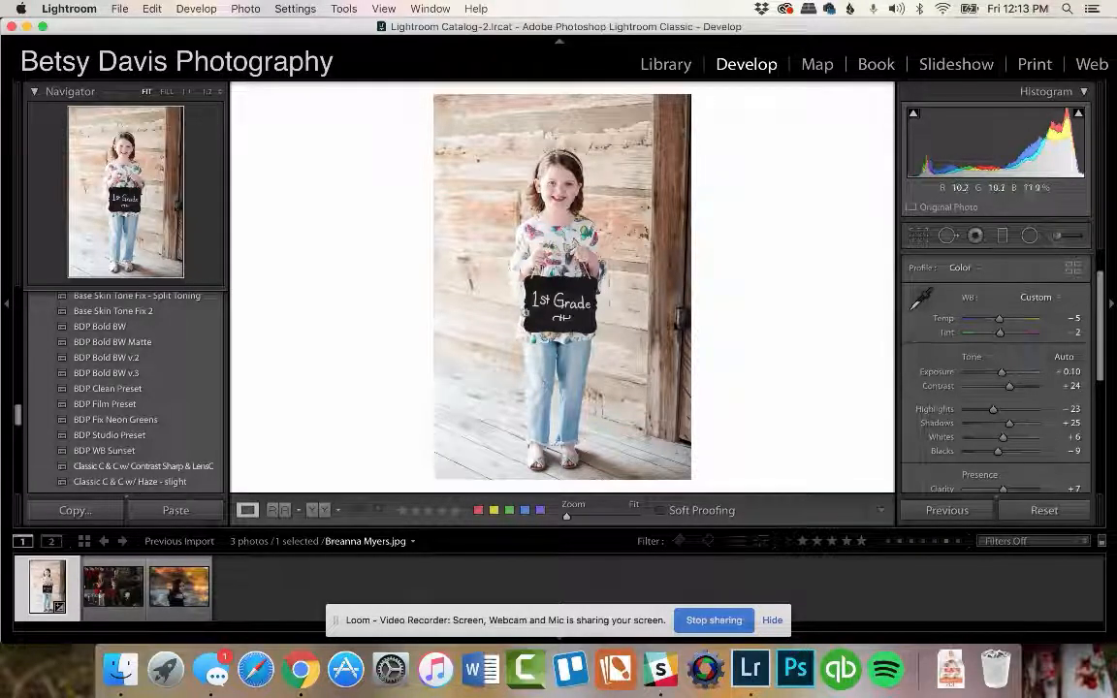
Lower the portrait's Highlights to -65 and set its Exposure to +0.20.
{"action": "left_click", "coordinate": [987, 412]}
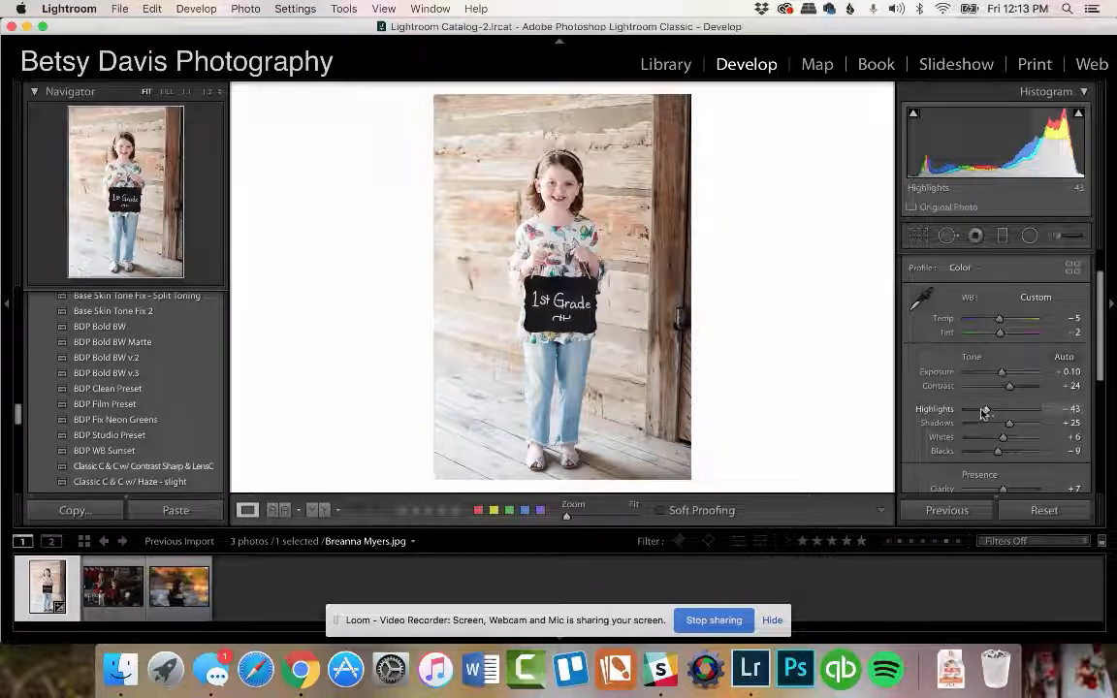
{"action": "left_click_drag", "start_coordinate": [984, 412], "coordinate": [979, 414]}
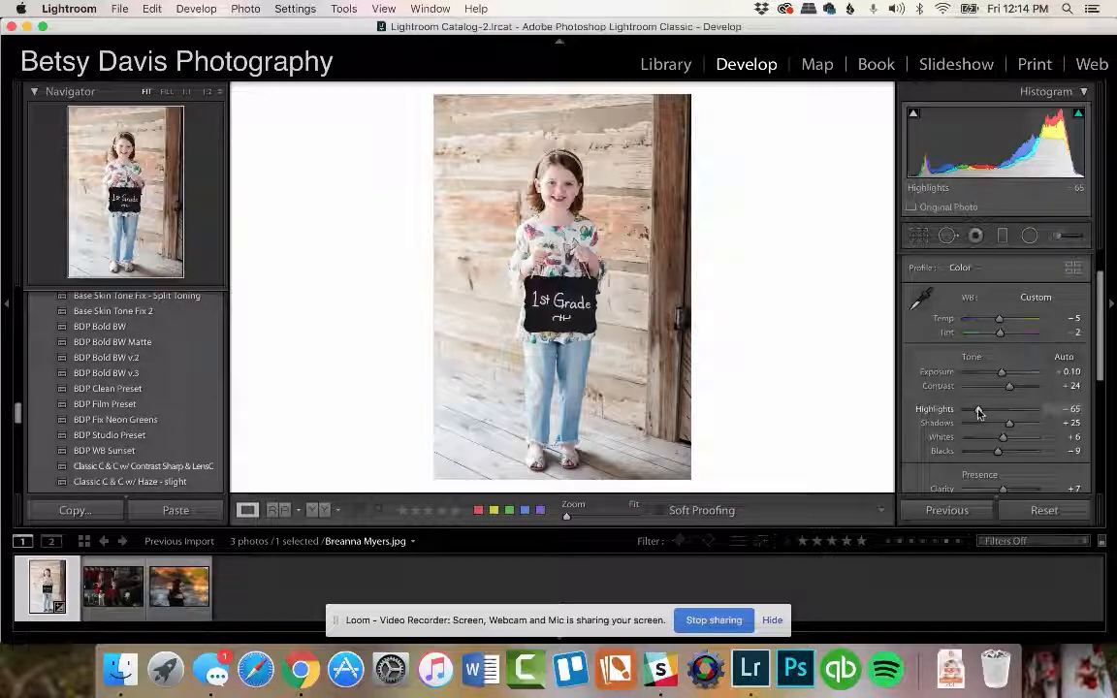
{"action": "left_click", "coordinate": [1070, 372]}
{"action": "type", "text": ".2"}
{"action": "key", "text": "Return"}
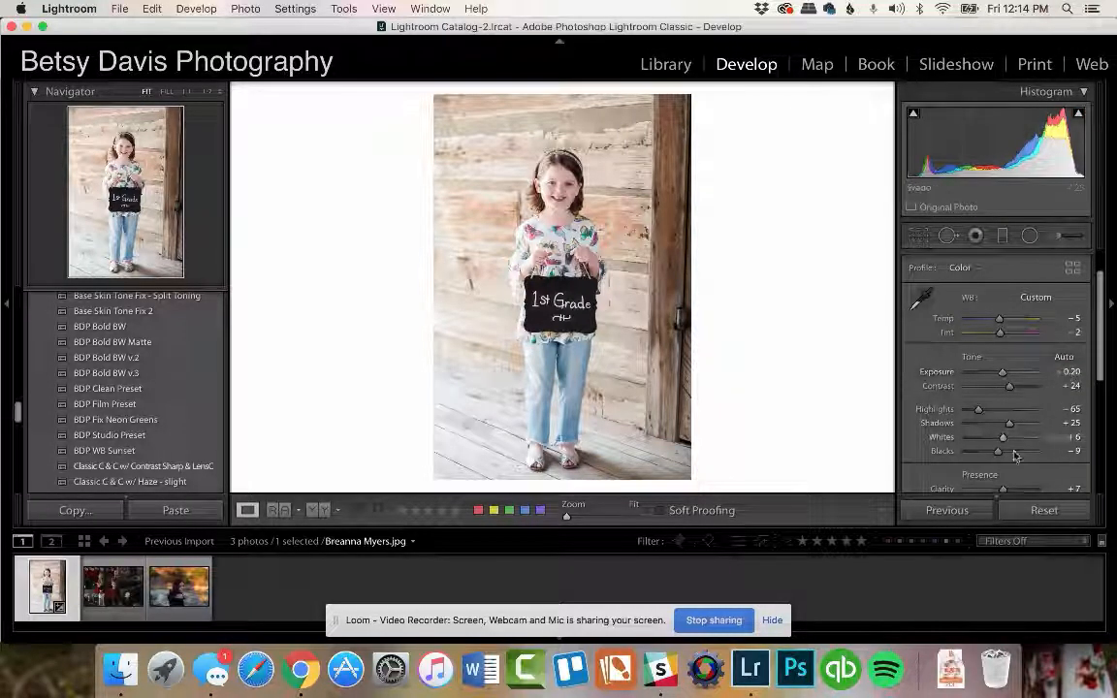
Raise the portrait's Contrast to +28 and compare the photo before and after side by side.
{"action": "scroll", "coordinate": [1011, 463], "scroll_direction": "down", "scroll_amount": 1}
{"action": "scroll", "coordinate": [1012, 462], "scroll_direction": "down", "scroll_amount": 1}
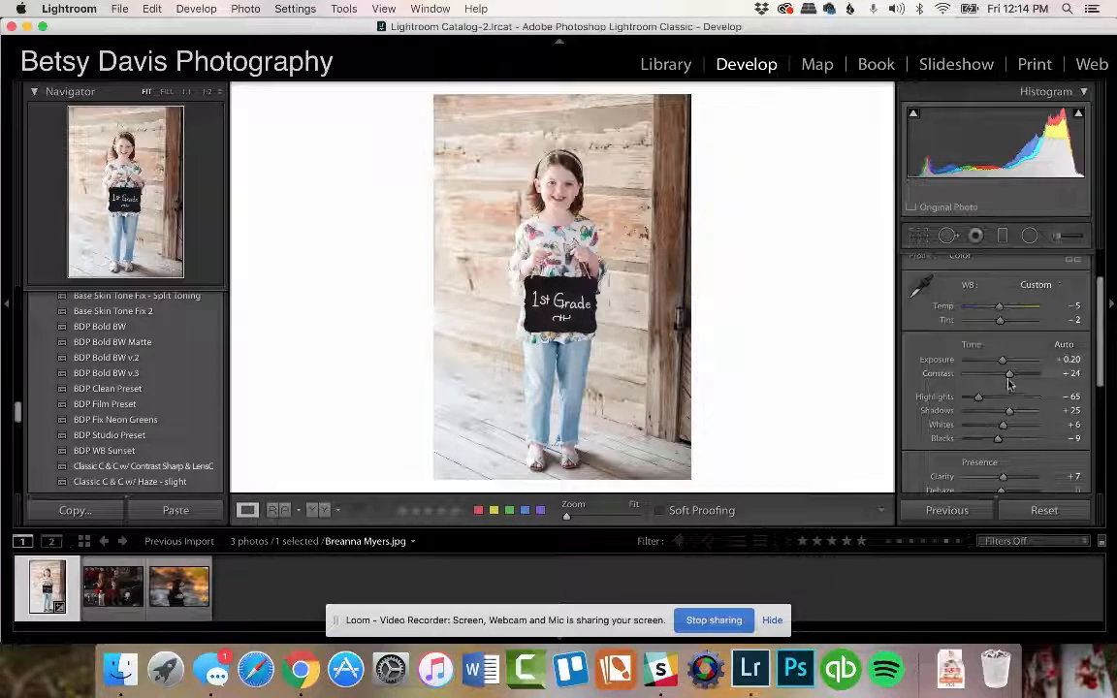
{"action": "left_click_drag", "start_coordinate": [1011, 376], "coordinate": [1012, 376]}
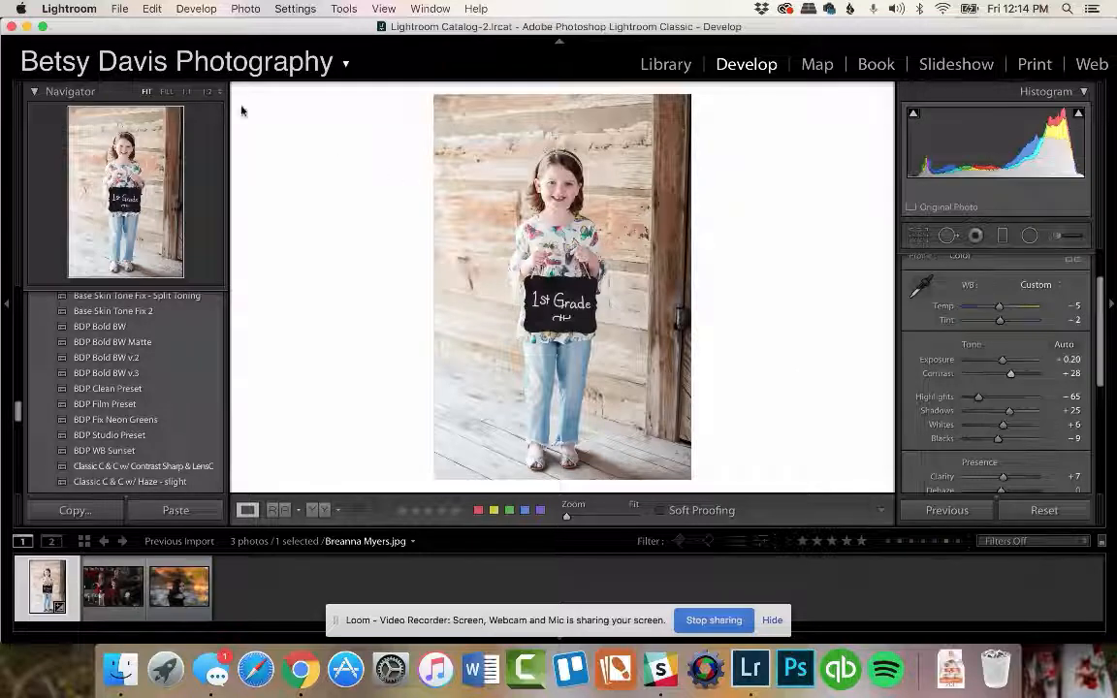
{"action": "left_click", "coordinate": [316, 511]}
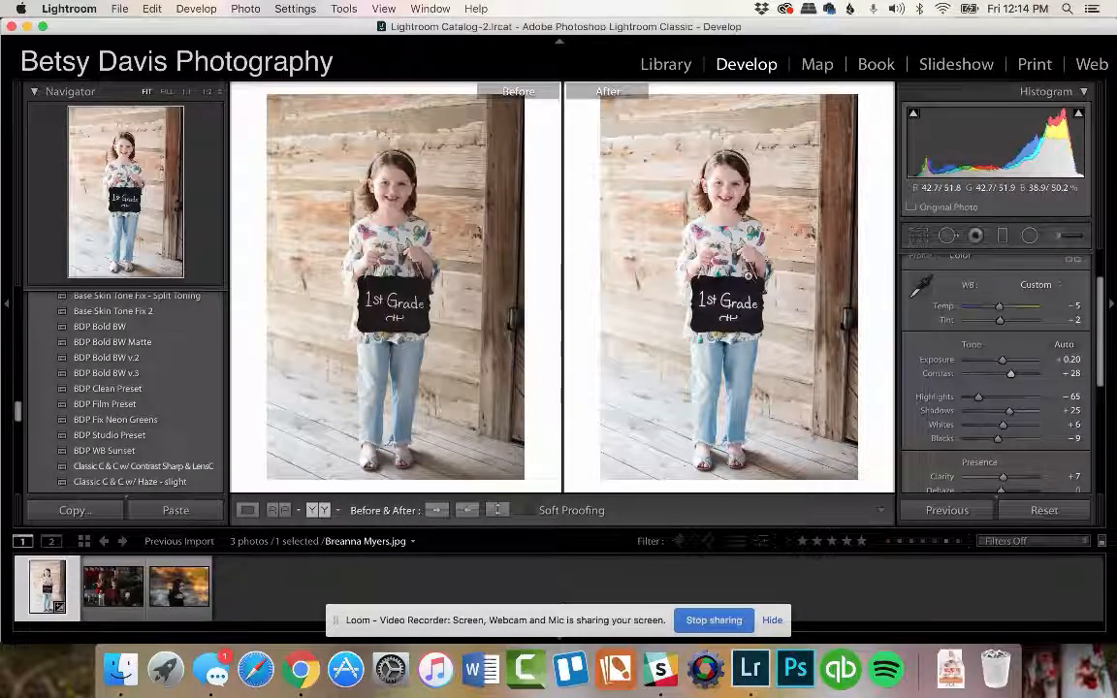
{"action": "left_click", "coordinate": [247, 510]}
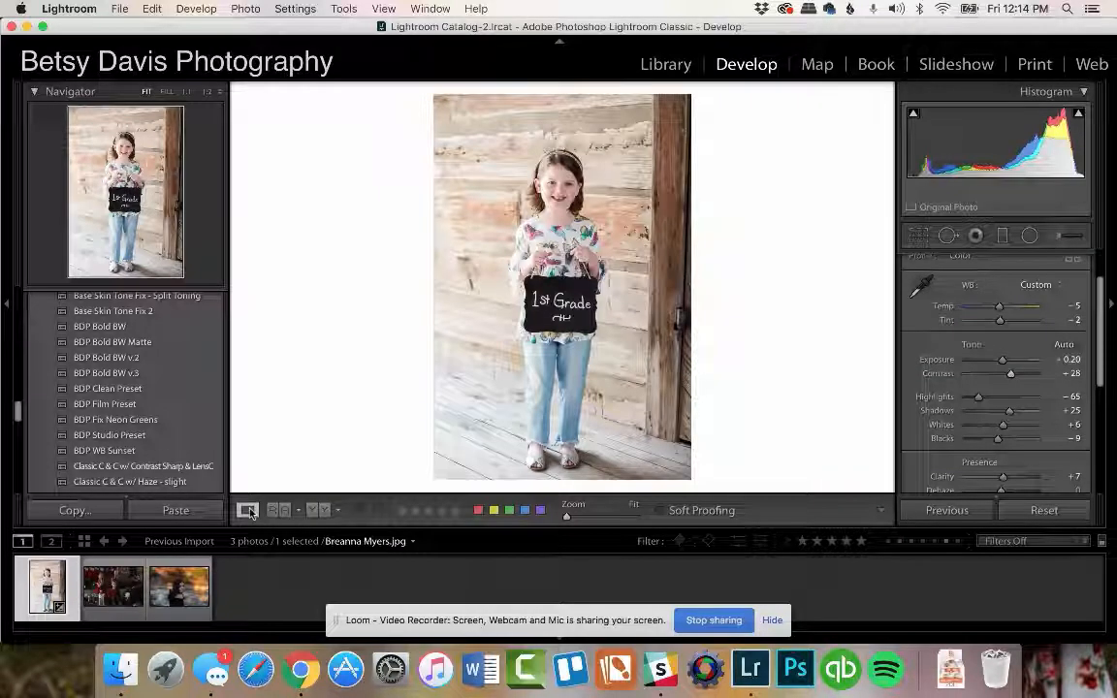
Apply the BDP Clean Preset to the second photo, the Christmas scene with two children.
{"action": "key", "text": "Right"}
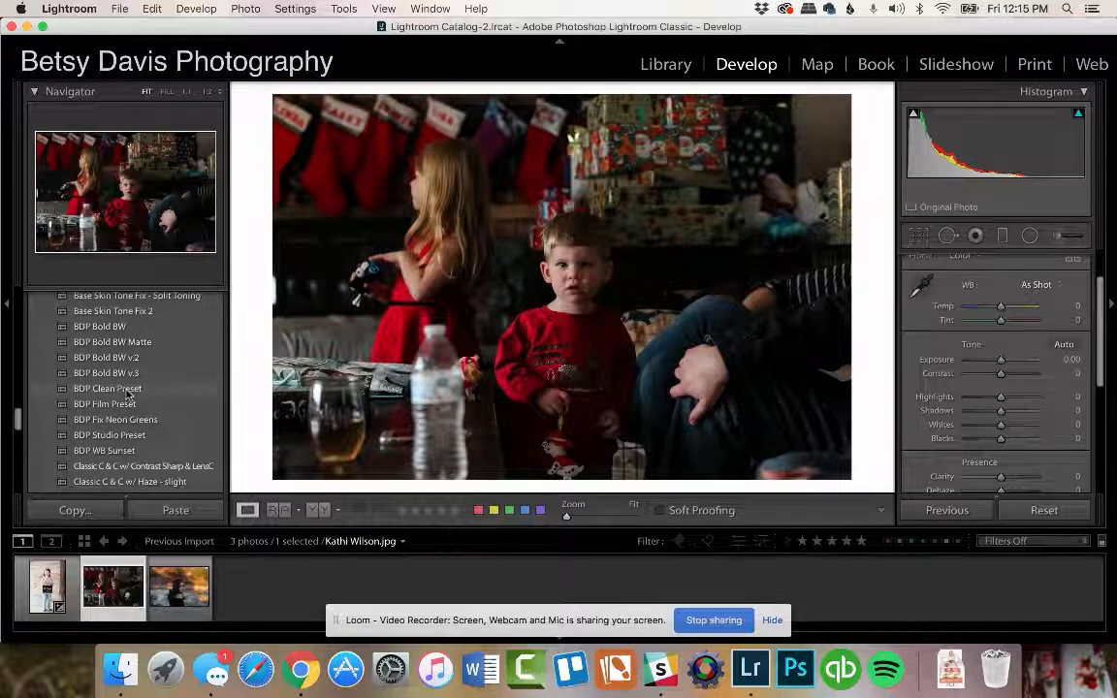
{"action": "left_click", "coordinate": [128, 389]}
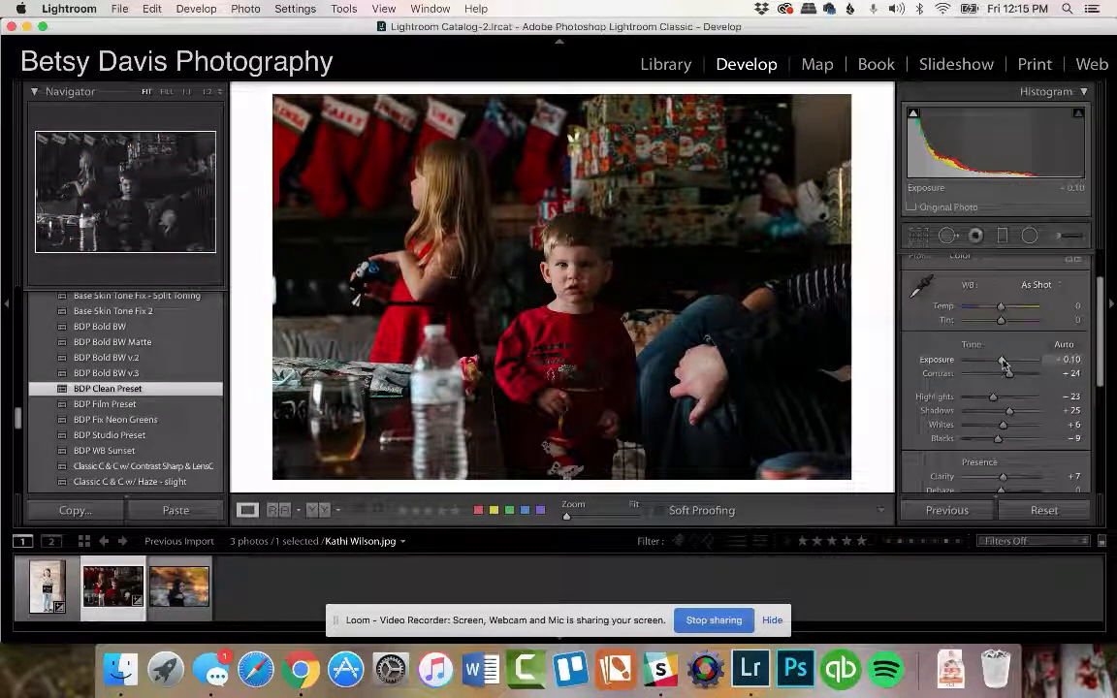
Brighten the Christmas photo to an Exposure of +0.45 and cool its Temp to -4.
{"action": "left_click_drag", "start_coordinate": [1003, 361], "coordinate": [1005, 363]}
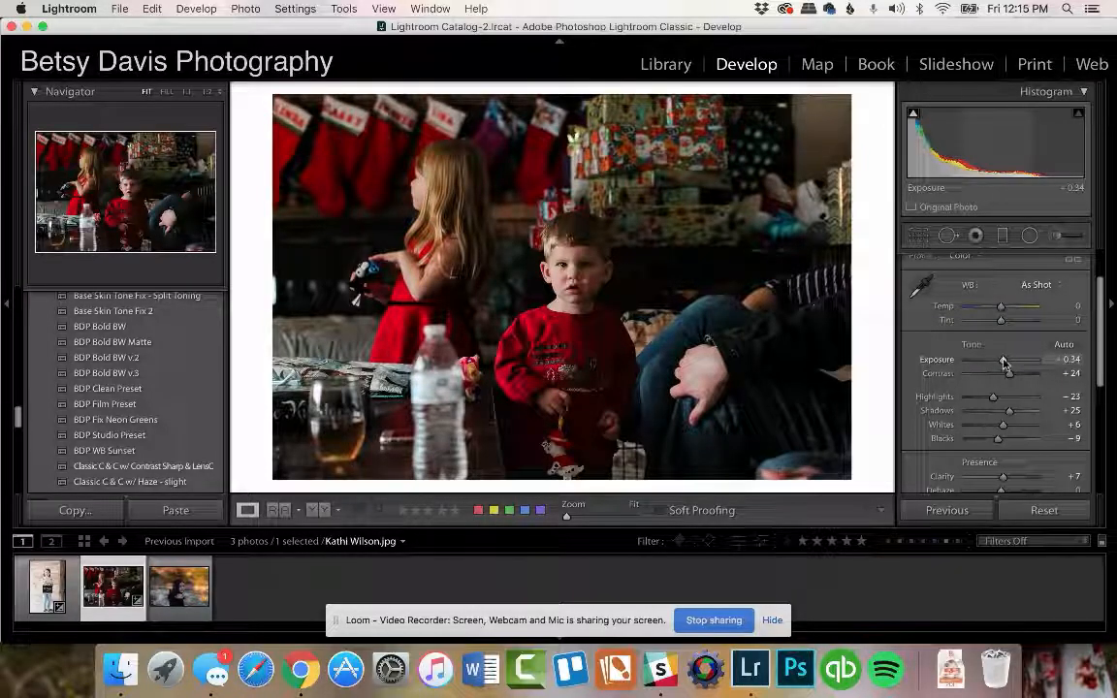
{"action": "left_click_drag", "start_coordinate": [1004, 362], "coordinate": [1004, 363]}
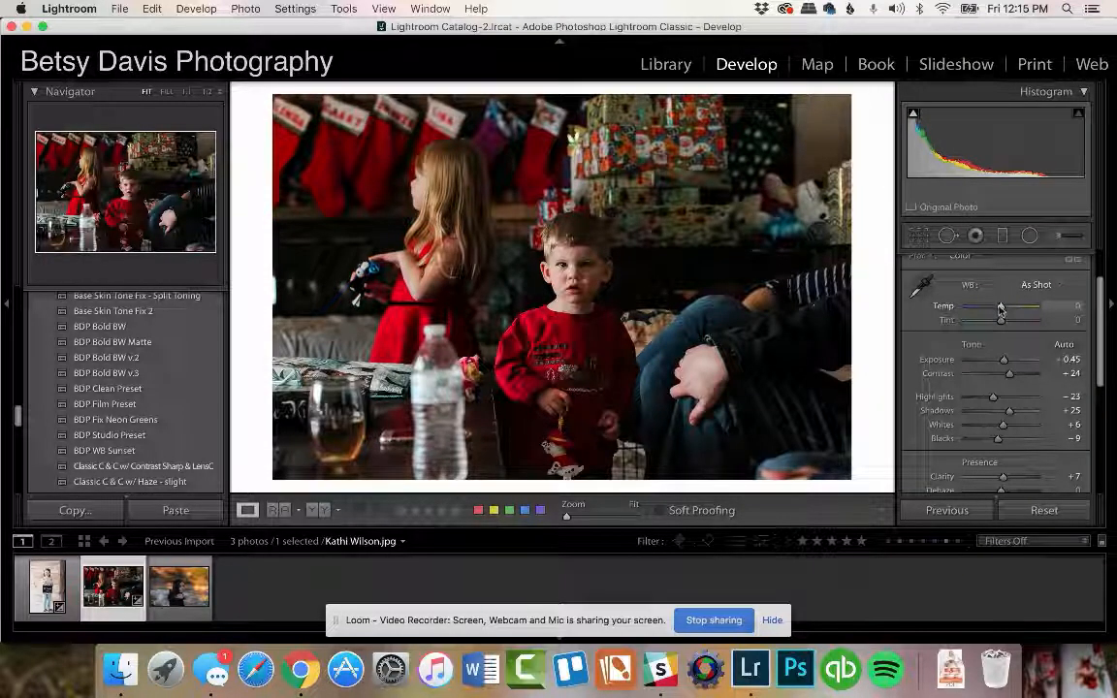
{"action": "left_click_drag", "start_coordinate": [1002, 309], "coordinate": [1000, 308]}
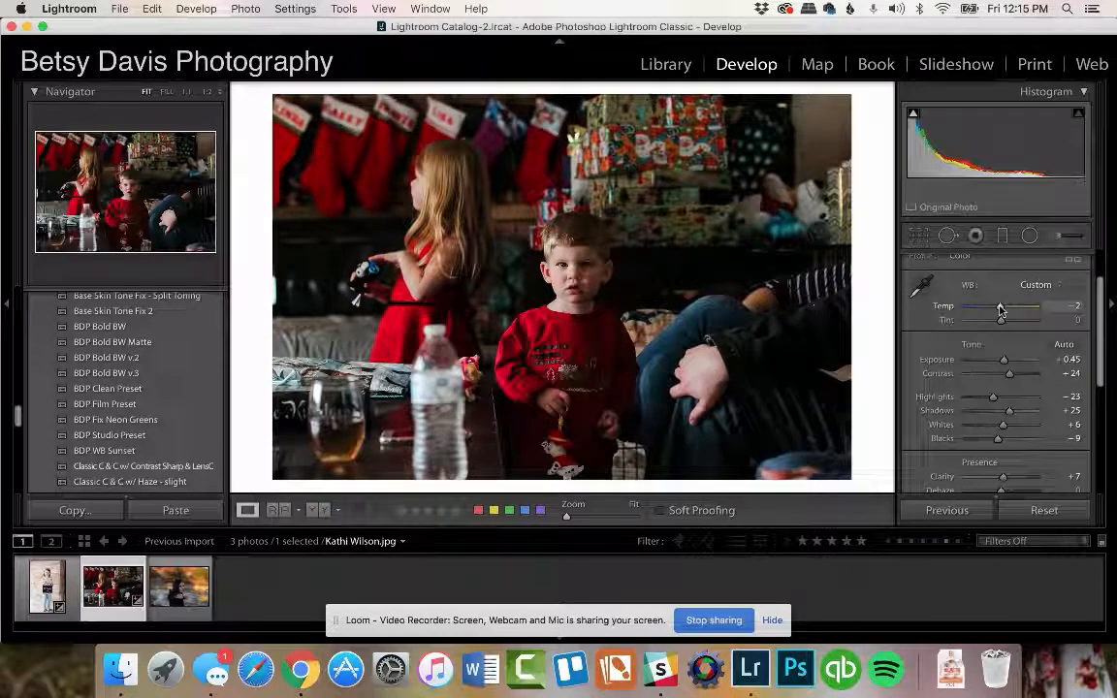
{"action": "left_click_drag", "start_coordinate": [1000, 309], "coordinate": [999, 309]}
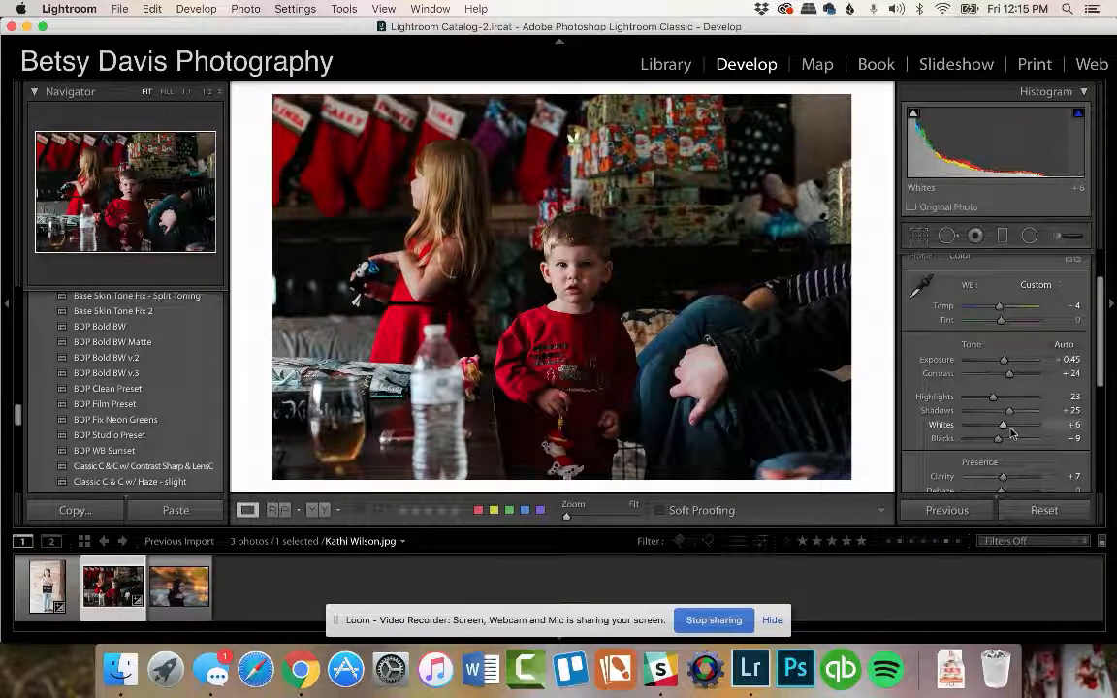
Raise the Christmas photo's HSL Luminance for Orange to +8 and for Yellow to +12.
{"action": "scroll", "coordinate": [1011, 433], "scroll_direction": "down", "scroll_amount": 3}
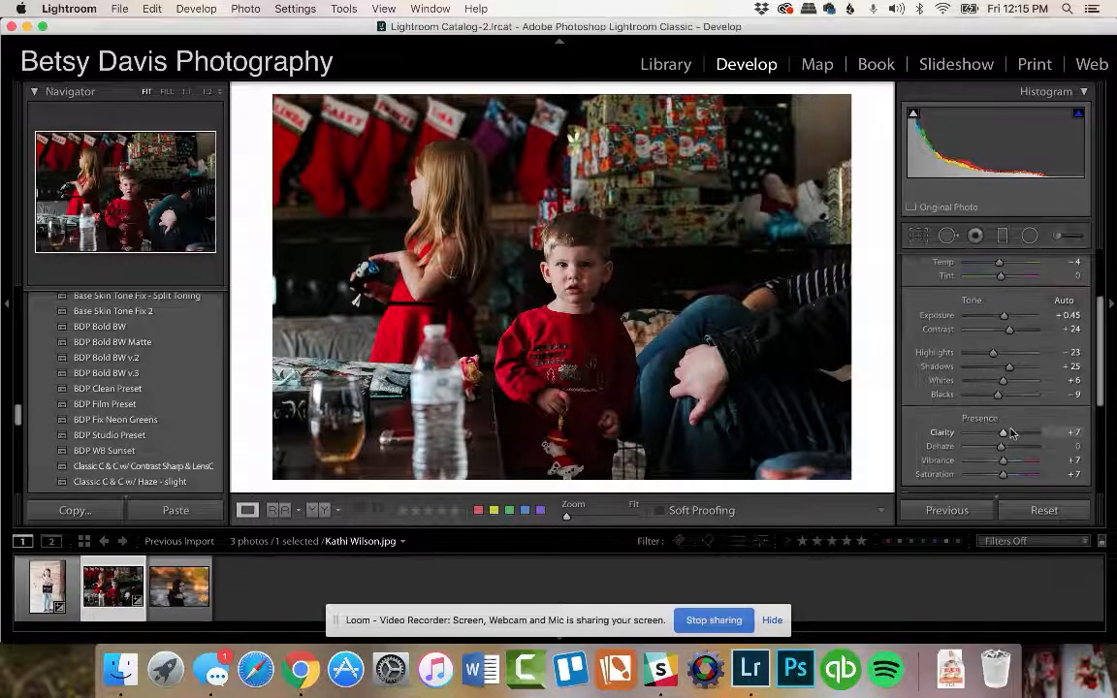
{"action": "scroll", "coordinate": [1011, 432], "scroll_direction": "down", "scroll_amount": 5}
{"action": "scroll", "coordinate": [1011, 432], "scroll_direction": "down", "scroll_amount": 3}
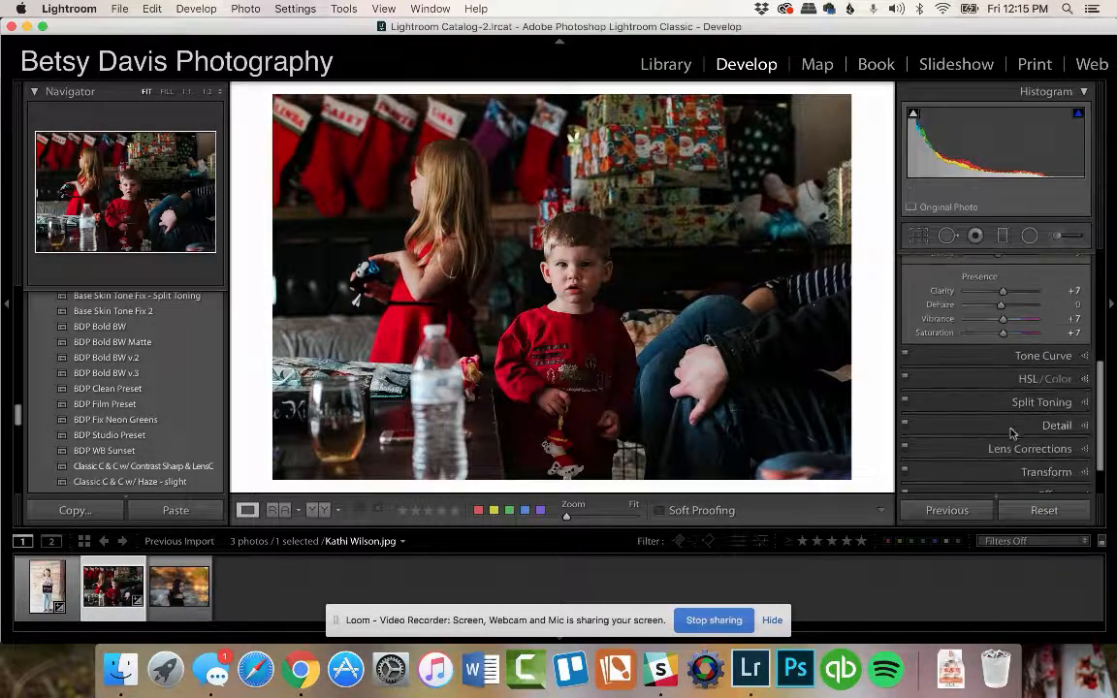
{"action": "left_click", "coordinate": [1085, 380]}
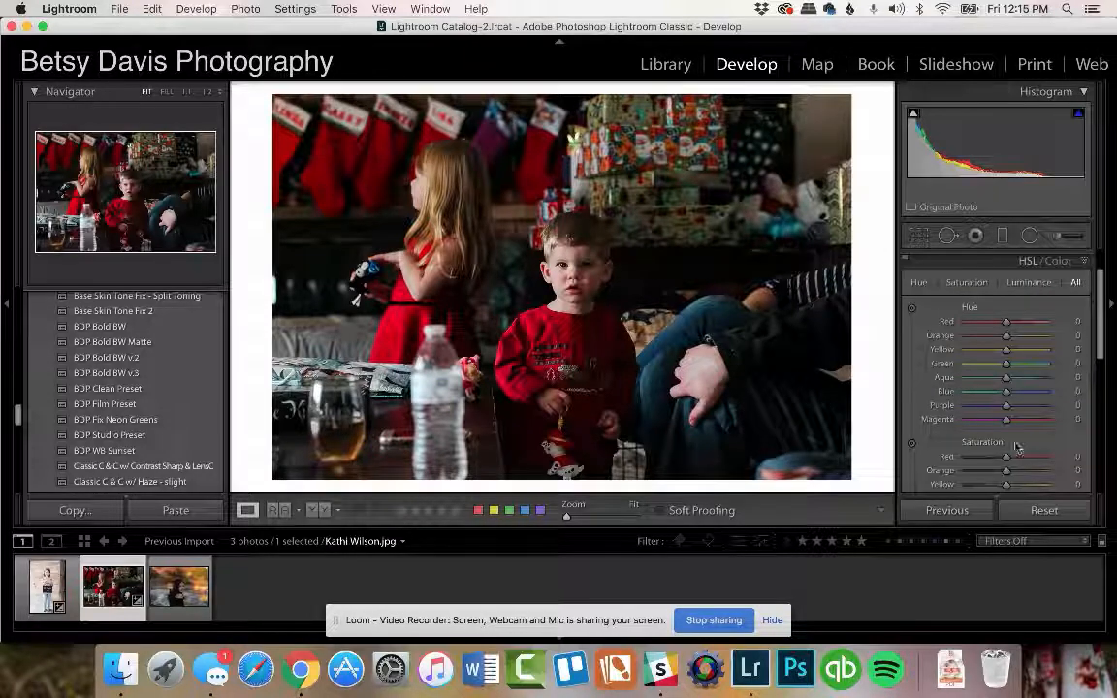
{"action": "scroll", "coordinate": [1047, 367], "scroll_direction": "up", "scroll_amount": 1}
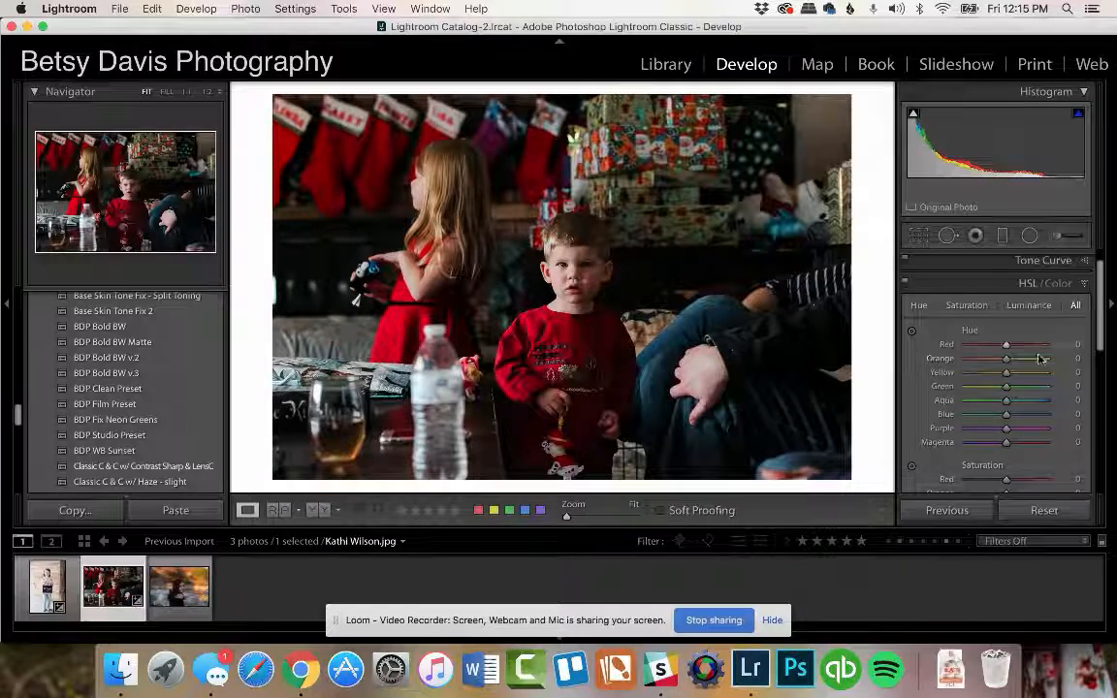
{"action": "scroll", "coordinate": [1047, 382], "scroll_direction": "down", "scroll_amount": 1}
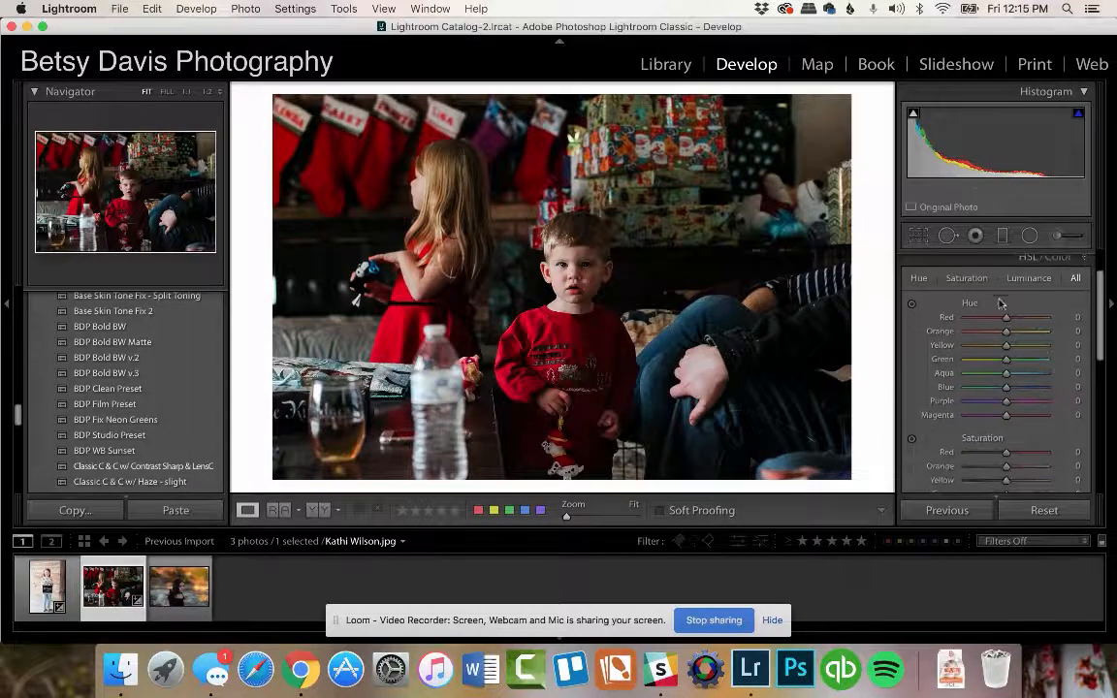
{"action": "scroll", "coordinate": [1003, 364], "scroll_direction": "down", "scroll_amount": 5}
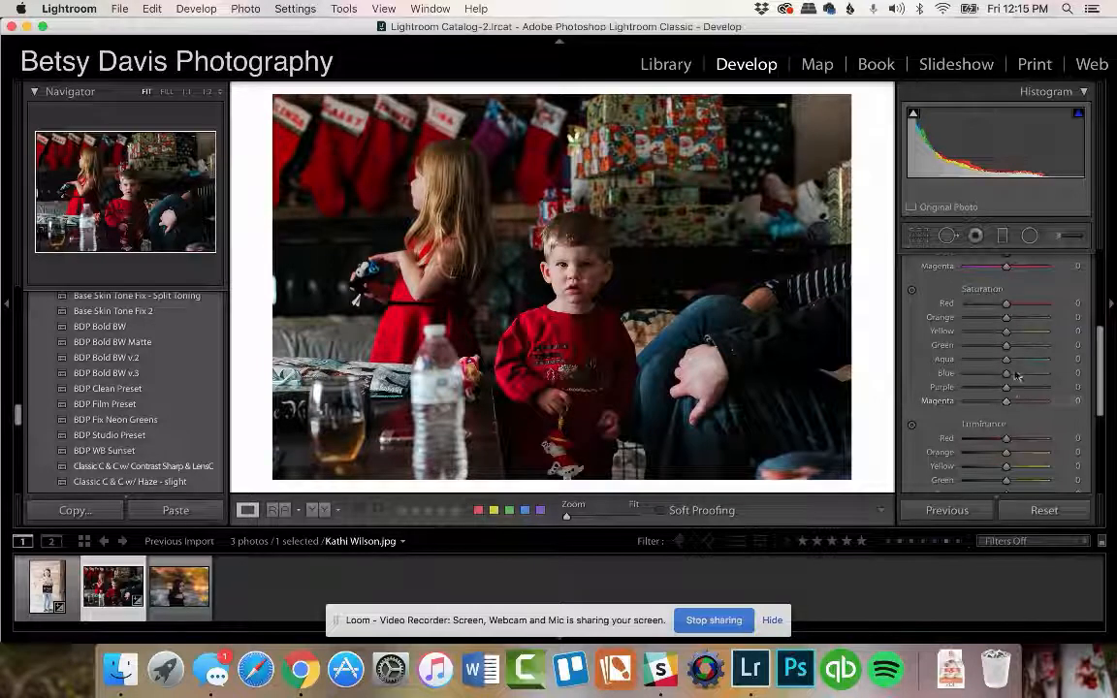
{"action": "scroll", "coordinate": [1011, 317], "scroll_direction": "down", "scroll_amount": 4}
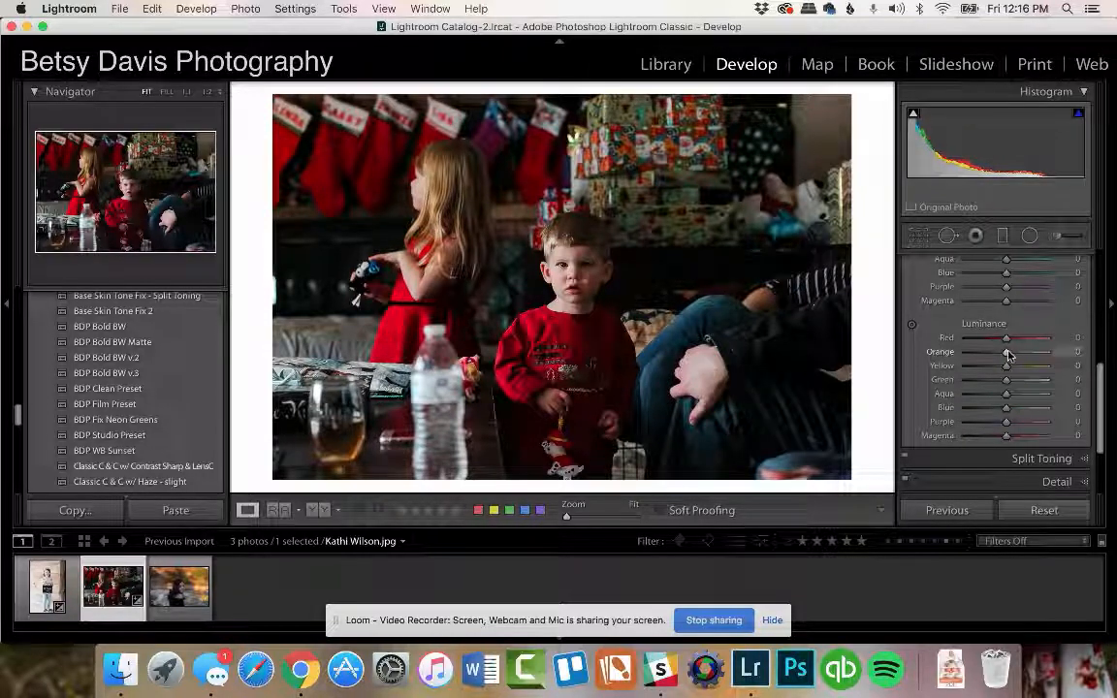
{"action": "left_click_drag", "start_coordinate": [1007, 355], "coordinate": [1012, 370]}
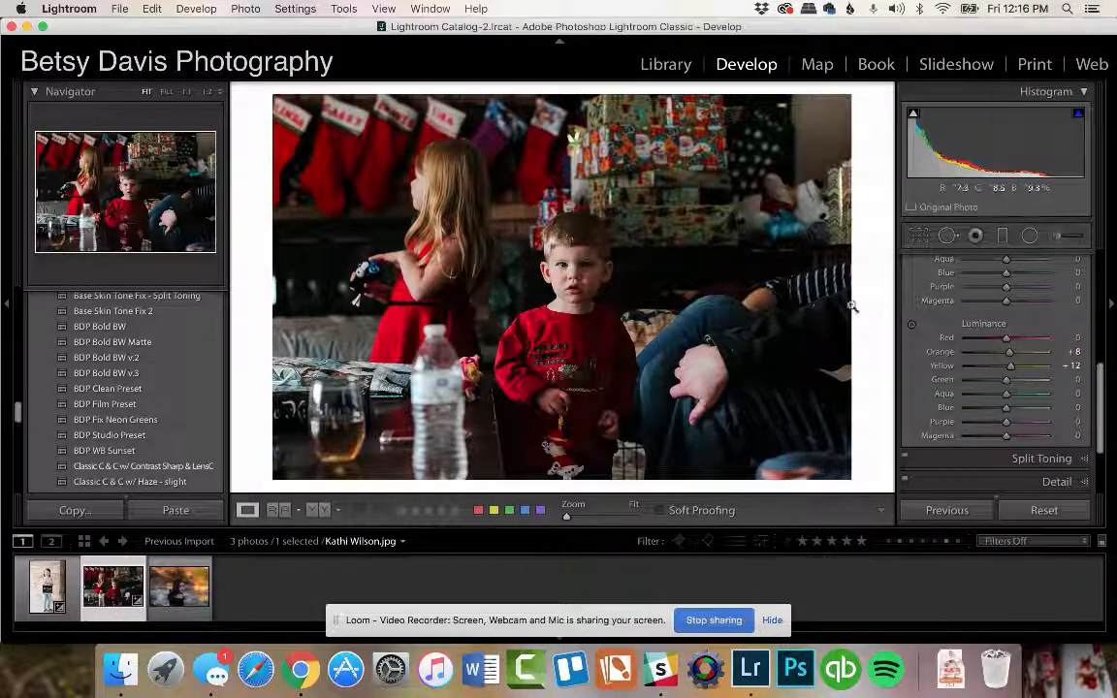
Try a Red Luminance of +93 on the Christmas photo and reset it to 0.
{"action": "left_click_drag", "start_coordinate": [1007, 338], "coordinate": [1046, 337]}
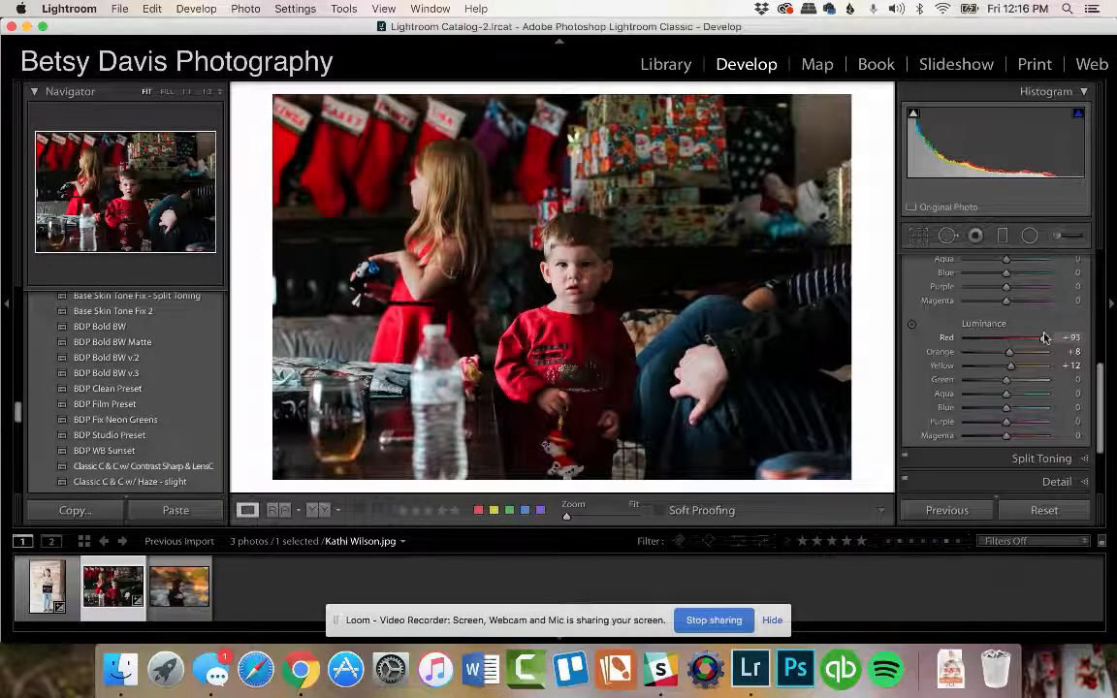
{"action": "double_click", "coordinate": [946, 339]}
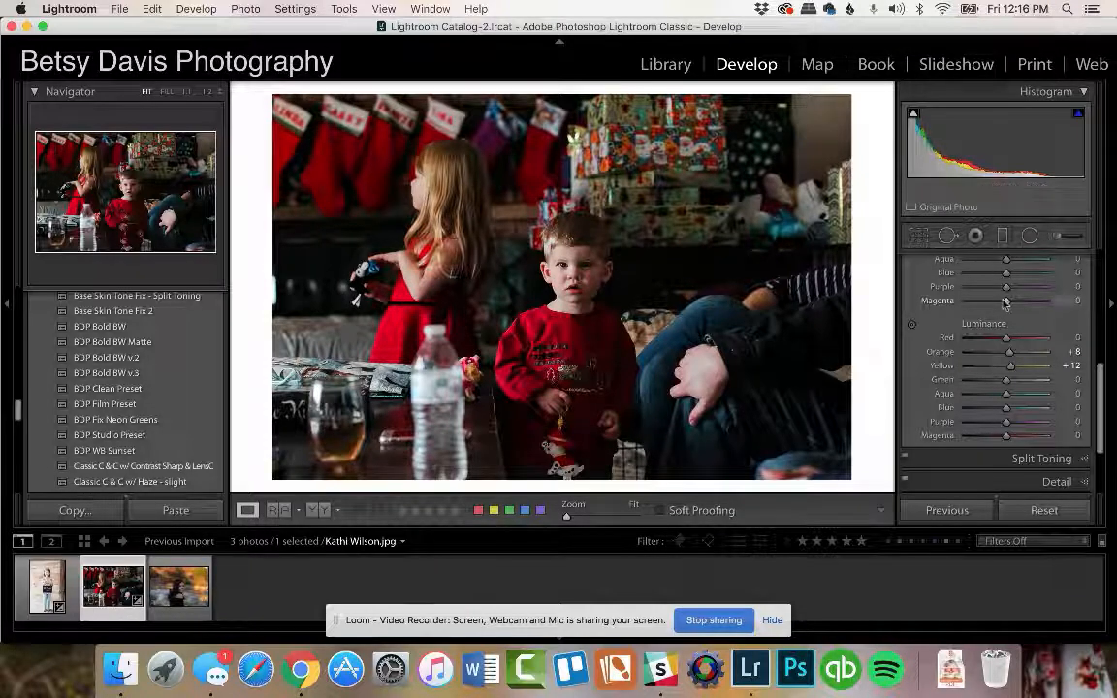
Straighten the Christmas photo to an Angle of 1.00 and crop it slightly tighter around the children, keeping the original aspect.
{"action": "scroll", "coordinate": [1005, 312], "scroll_direction": "up", "scroll_amount": 5}
{"action": "scroll", "coordinate": [1006, 312], "scroll_direction": "up", "scroll_amount": 5}
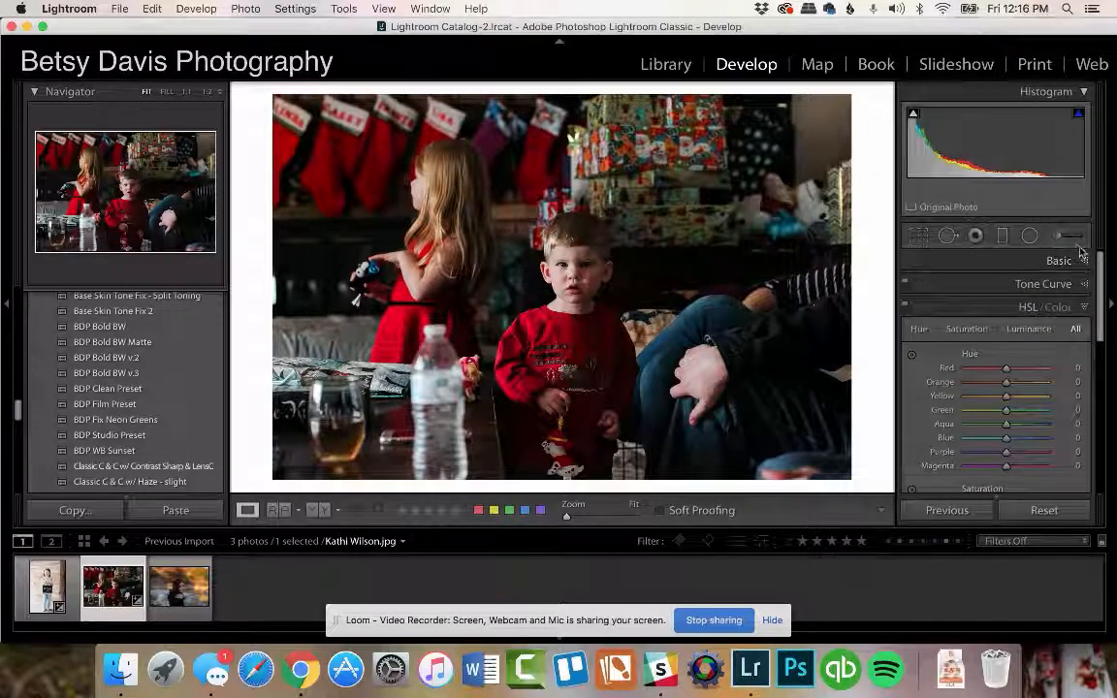
{"action": "left_click", "coordinate": [929, 263]}
{"action": "left_click", "coordinate": [919, 236]}
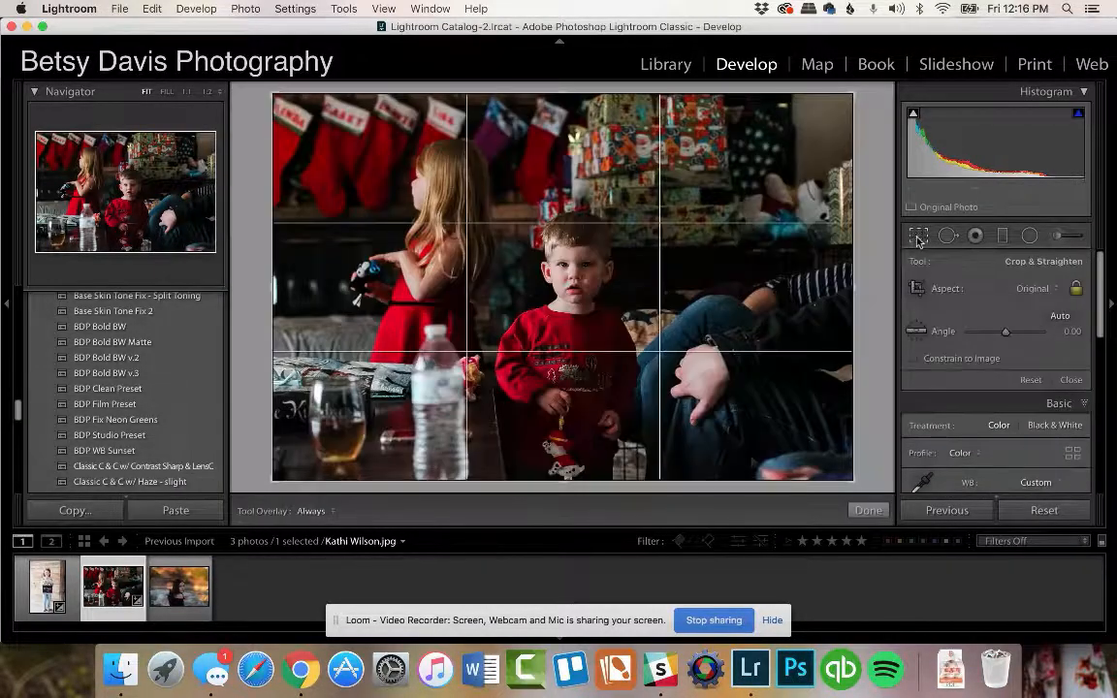
{"action": "left_click_drag", "start_coordinate": [866, 483], "coordinate": [866, 495]}
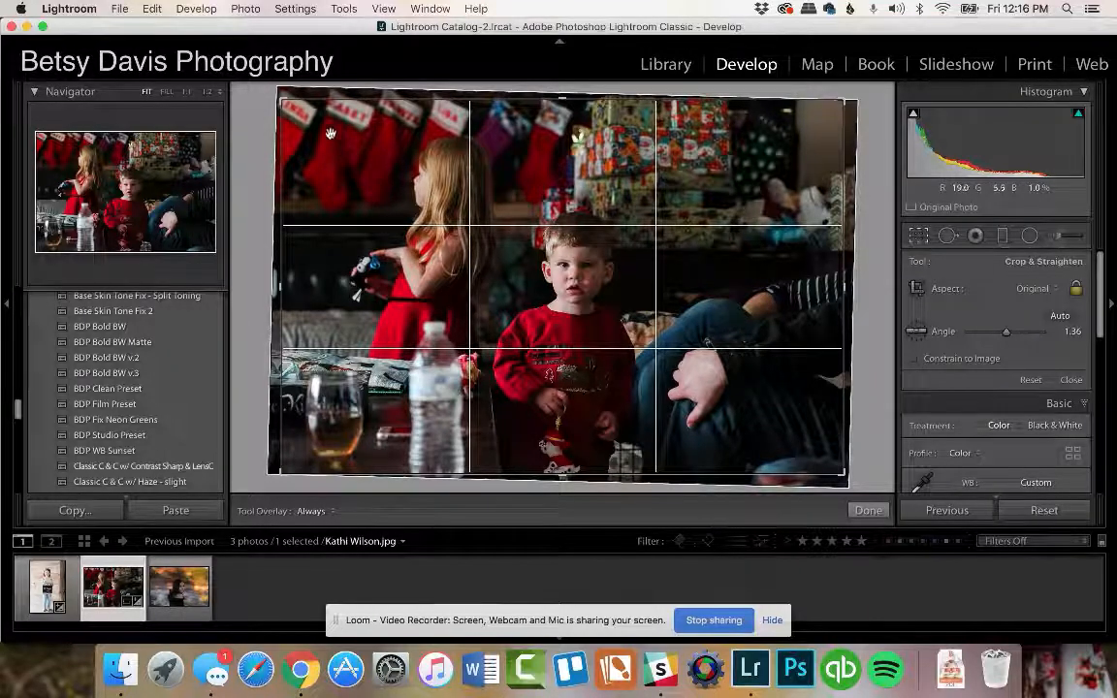
{"action": "left_click_drag", "start_coordinate": [281, 98], "coordinate": [298, 103]}
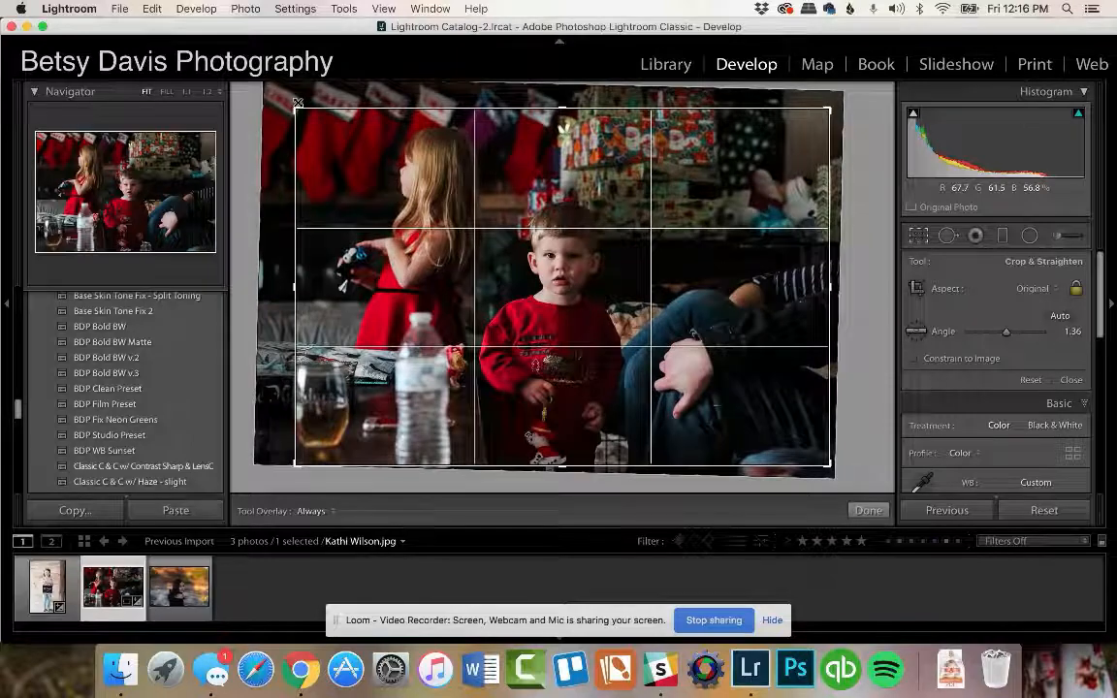
{"action": "left_click_drag", "start_coordinate": [847, 477], "coordinate": [844, 469]}
{"action": "left_click_drag", "start_coordinate": [707, 372], "coordinate": [709, 382]}
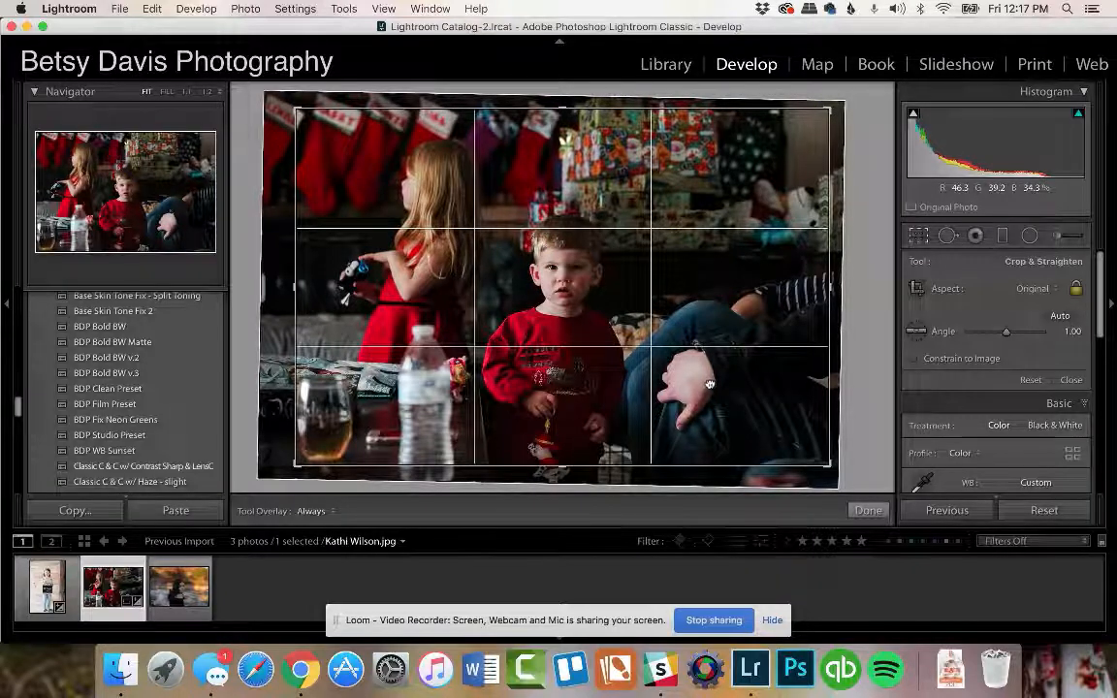
{"action": "left_click", "coordinate": [858, 511]}
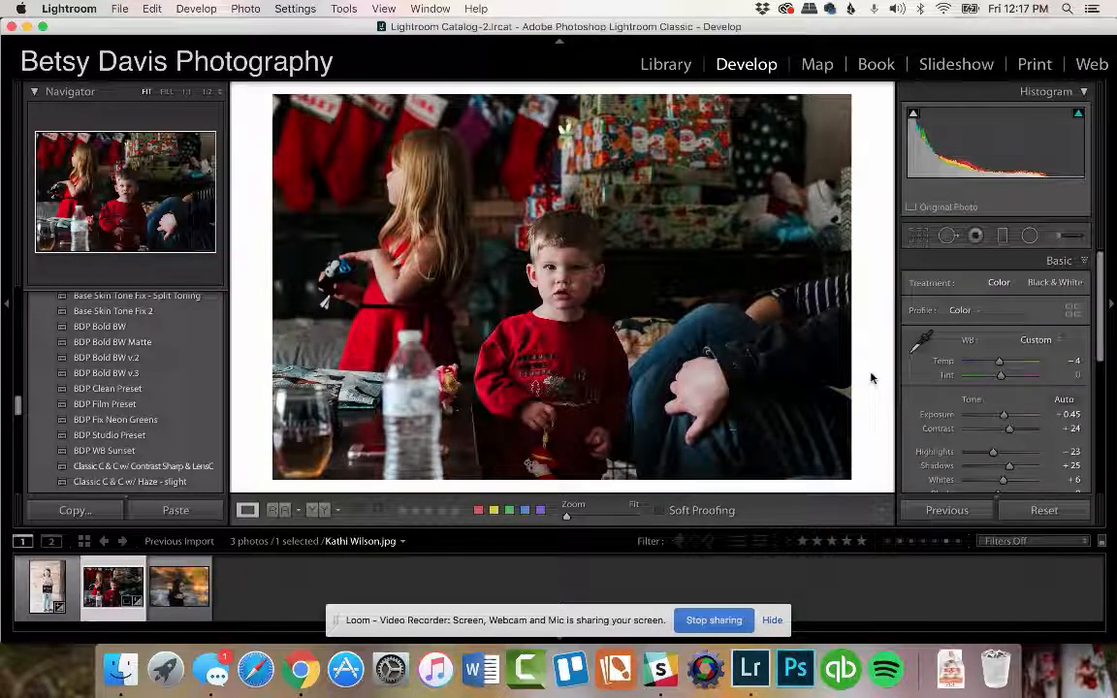
Draw a Radial Filter ellipse around the boy with all effect settings zeroed and Invert turned off.
{"action": "left_click", "coordinate": [1033, 237]}
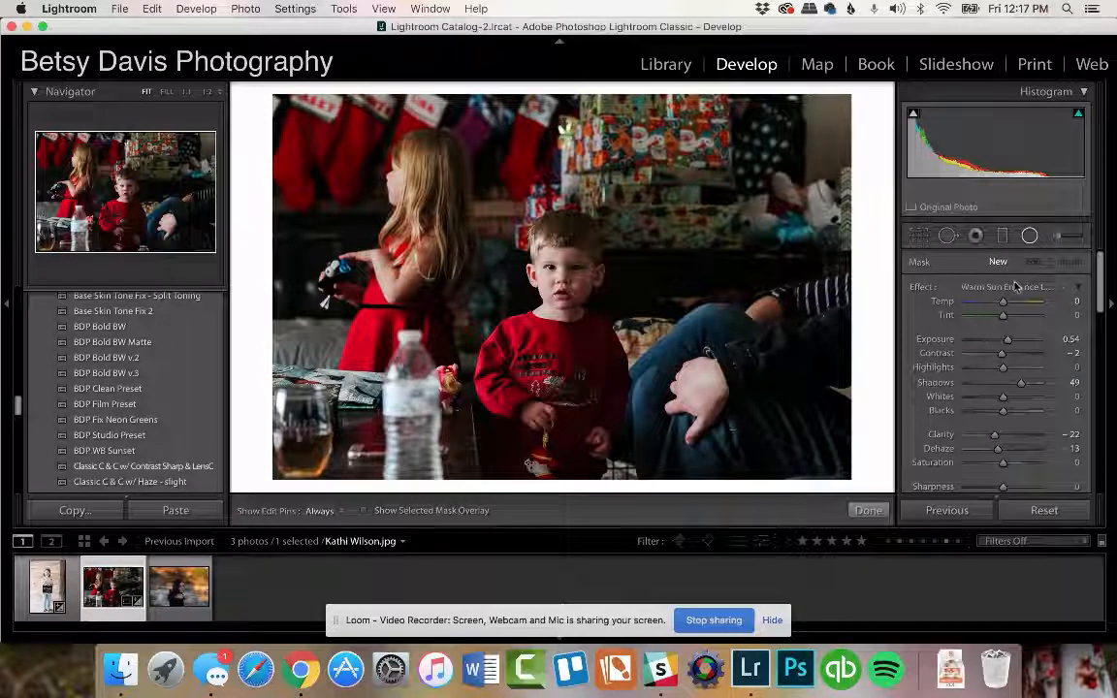
{"action": "double_click", "coordinate": [921, 287]}
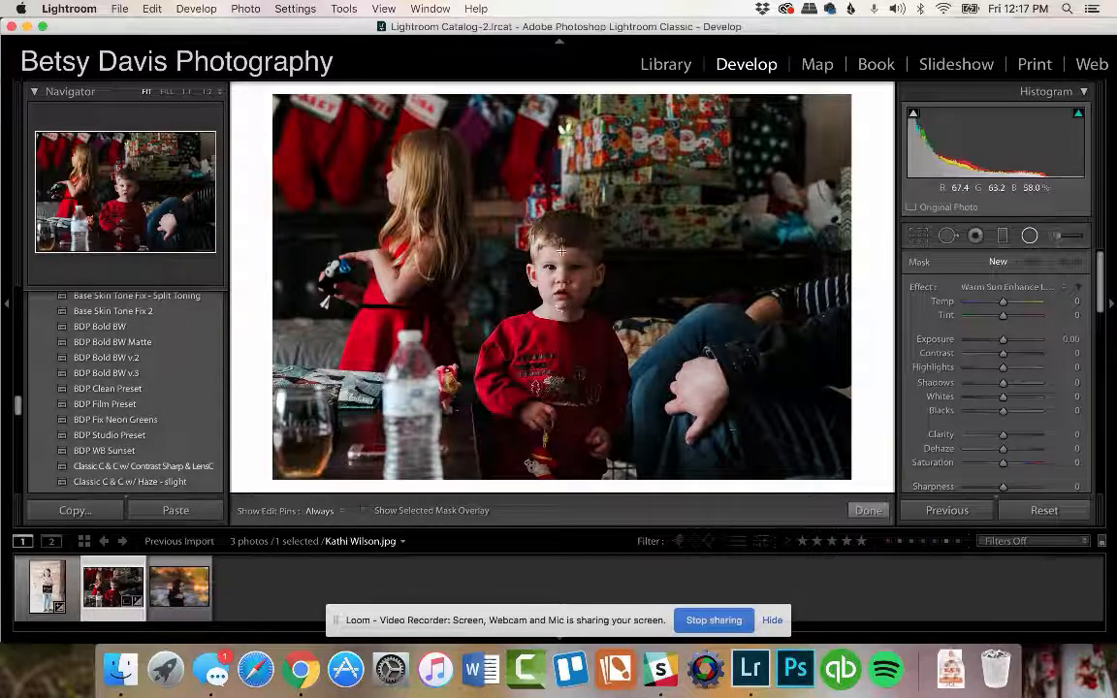
{"action": "left_click_drag", "start_coordinate": [555, 310], "coordinate": [653, 143]}
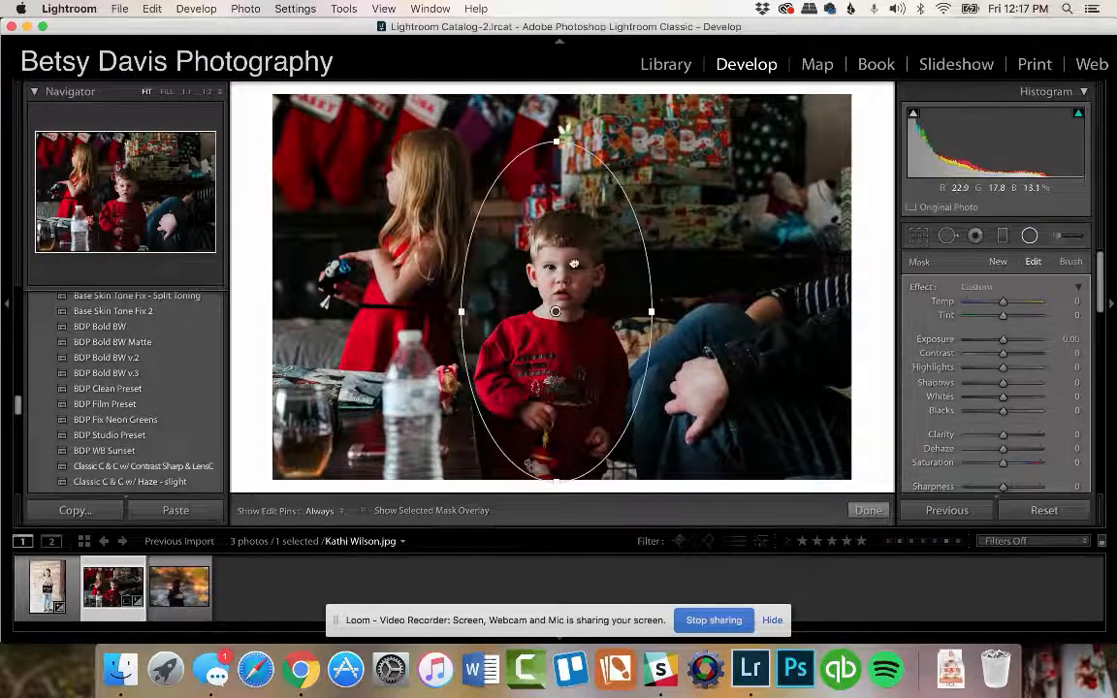
{"action": "scroll", "coordinate": [991, 371], "scroll_direction": "down", "scroll_amount": 5}
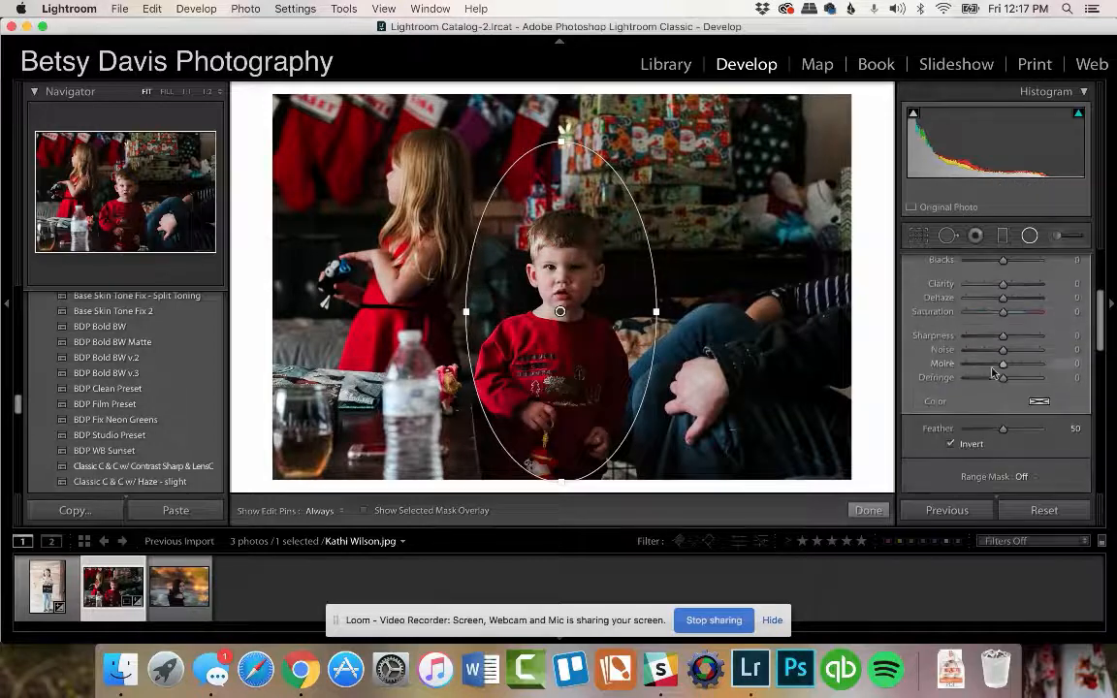
{"action": "scroll", "coordinate": [953, 448], "scroll_direction": "up", "scroll_amount": 5}
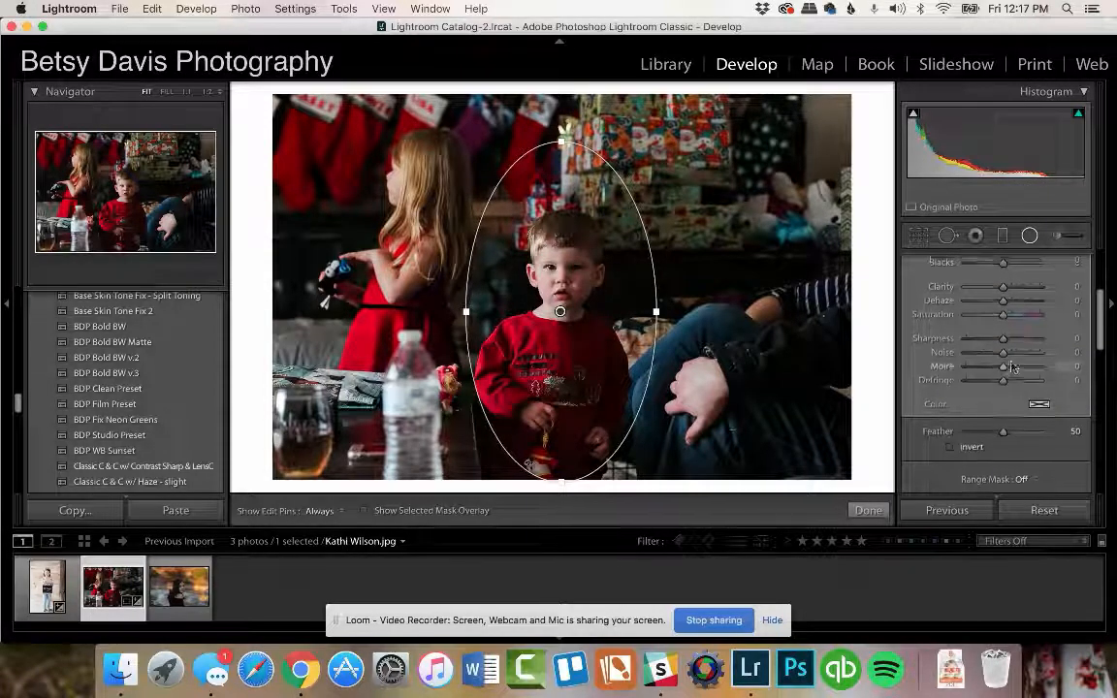
Darken the area outside the ellipse with an Exposure of -0.27, comparing the photo with the Radial Filter off and on.
{"action": "left_click_drag", "start_coordinate": [1003, 328], "coordinate": [1001, 329]}
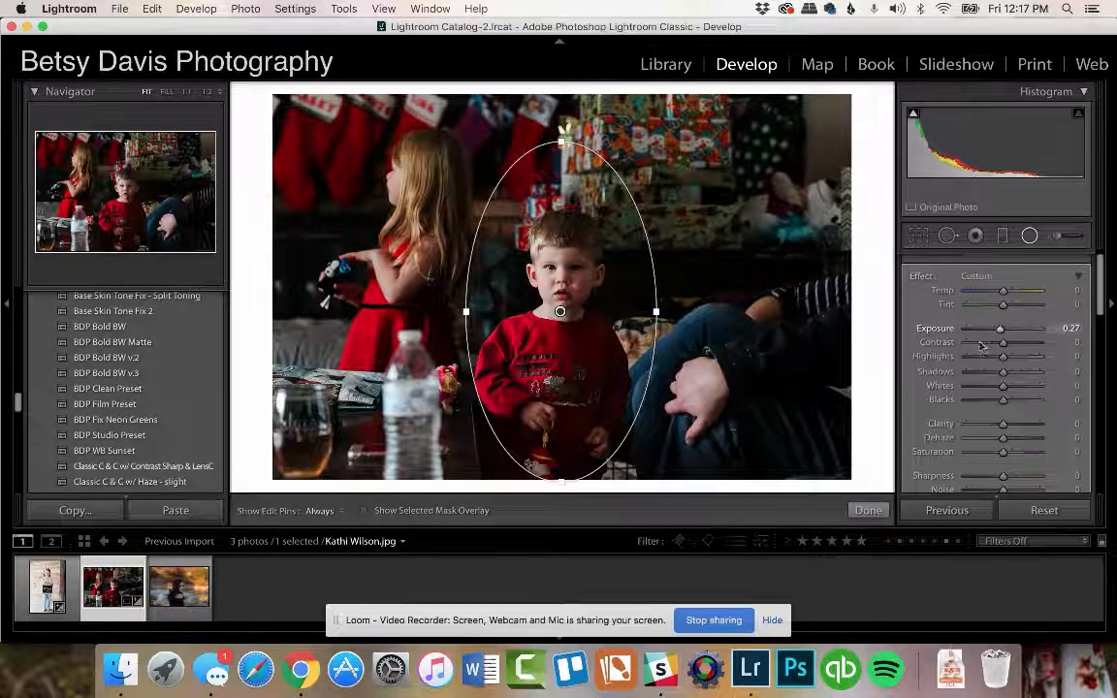
{"action": "scroll", "coordinate": [938, 407], "scroll_direction": "down", "scroll_amount": 3}
{"action": "scroll", "coordinate": [937, 423], "scroll_direction": "down", "scroll_amount": 2}
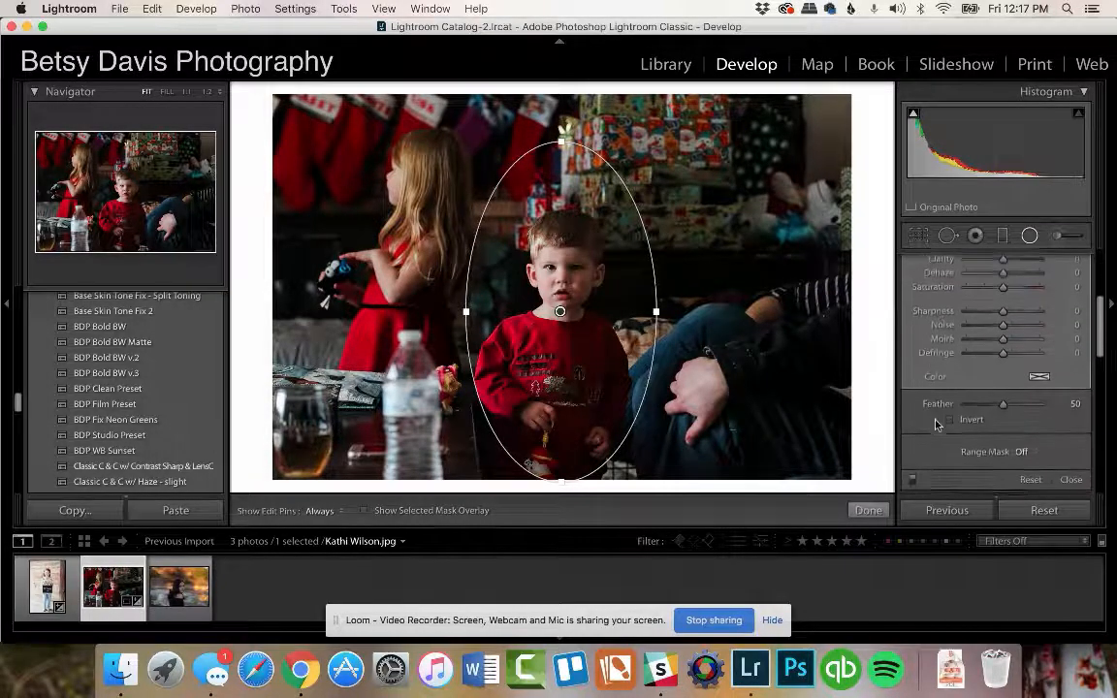
{"action": "left_click", "coordinate": [912, 480]}
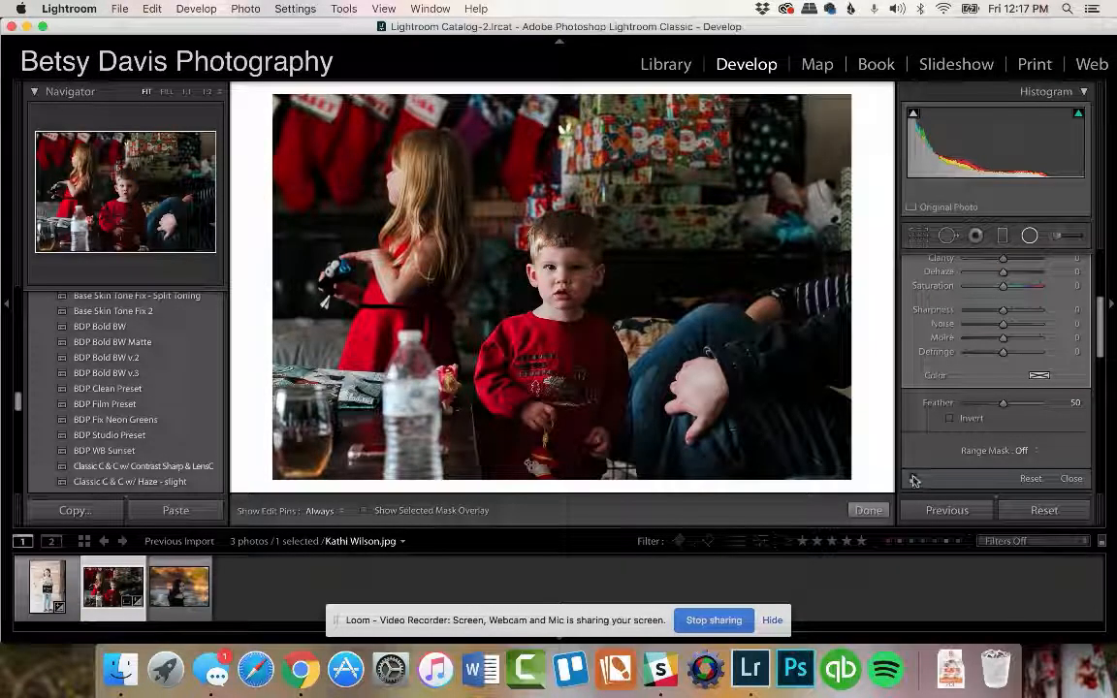
{"action": "left_click", "coordinate": [911, 480]}
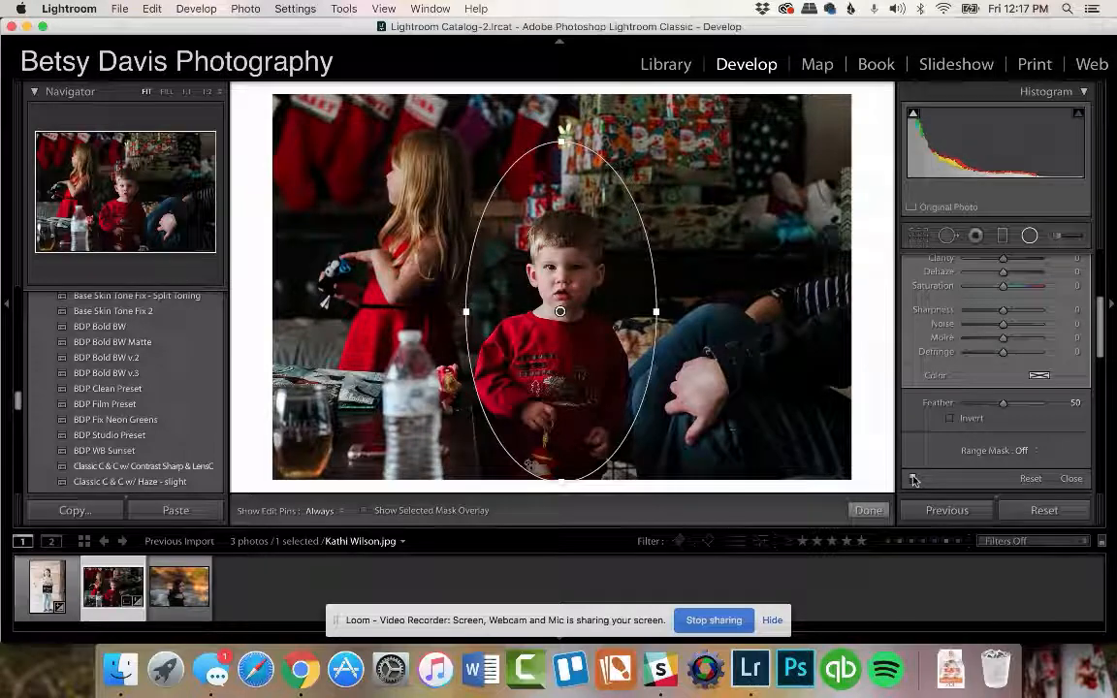
{"action": "left_click", "coordinate": [869, 511]}
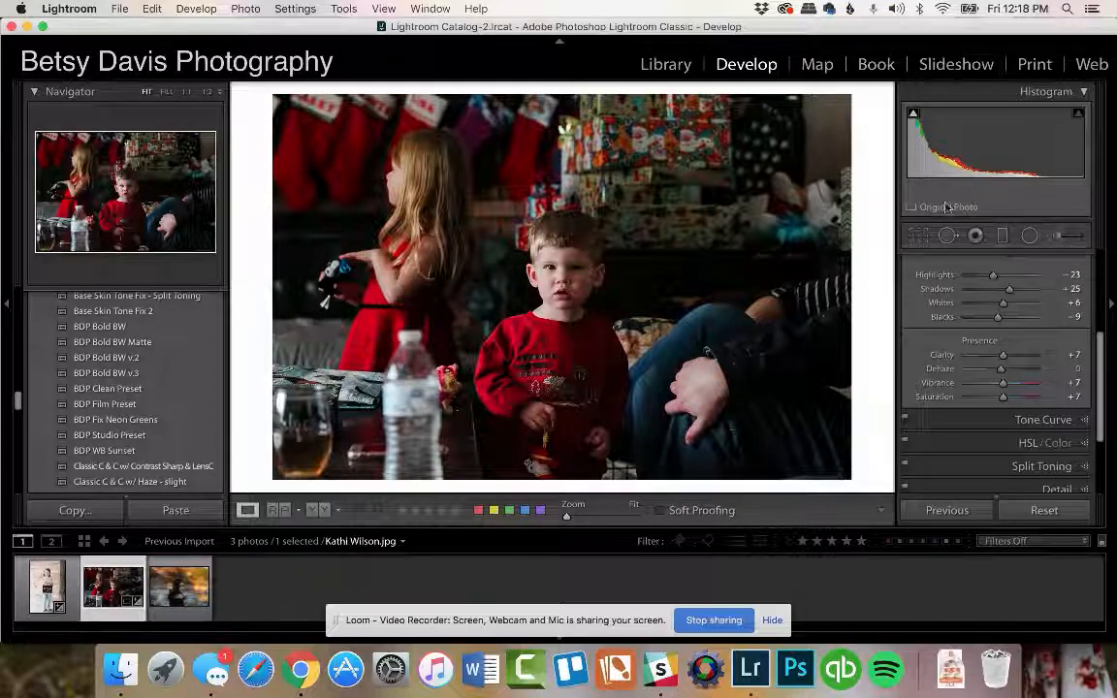
Create a virtual copy of the Christmas photo, preview the BDP Bold BW presets and apply BDP Bold BW v.3 to the copy.
{"action": "left_click", "coordinate": [248, 10]}
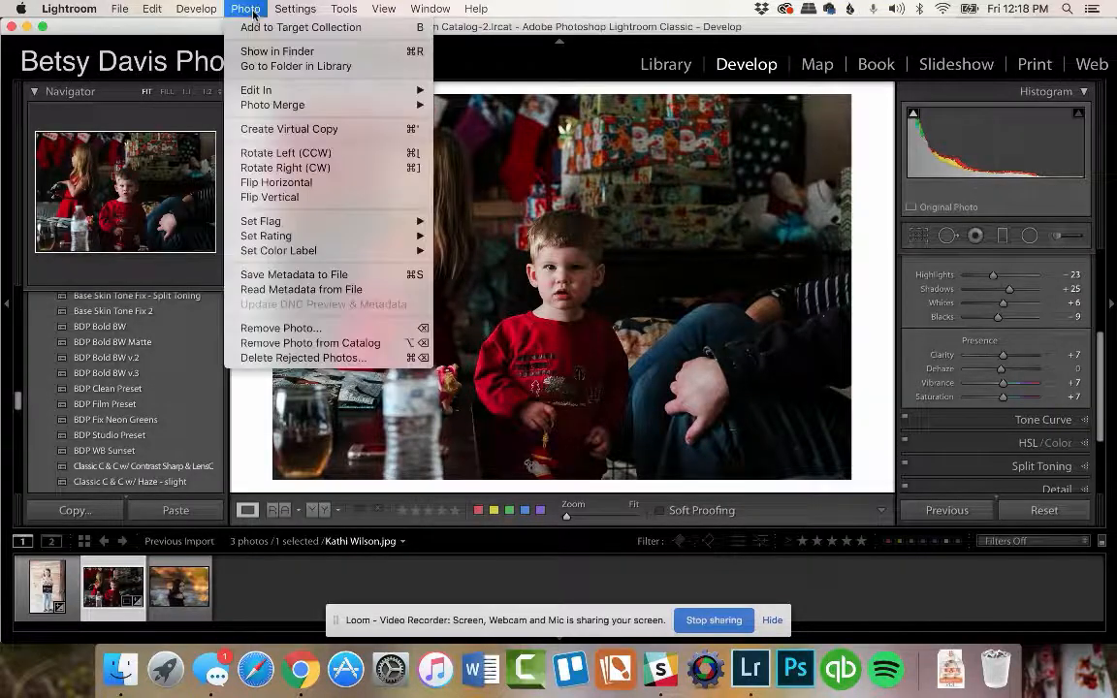
{"action": "left_click", "coordinate": [281, 129]}
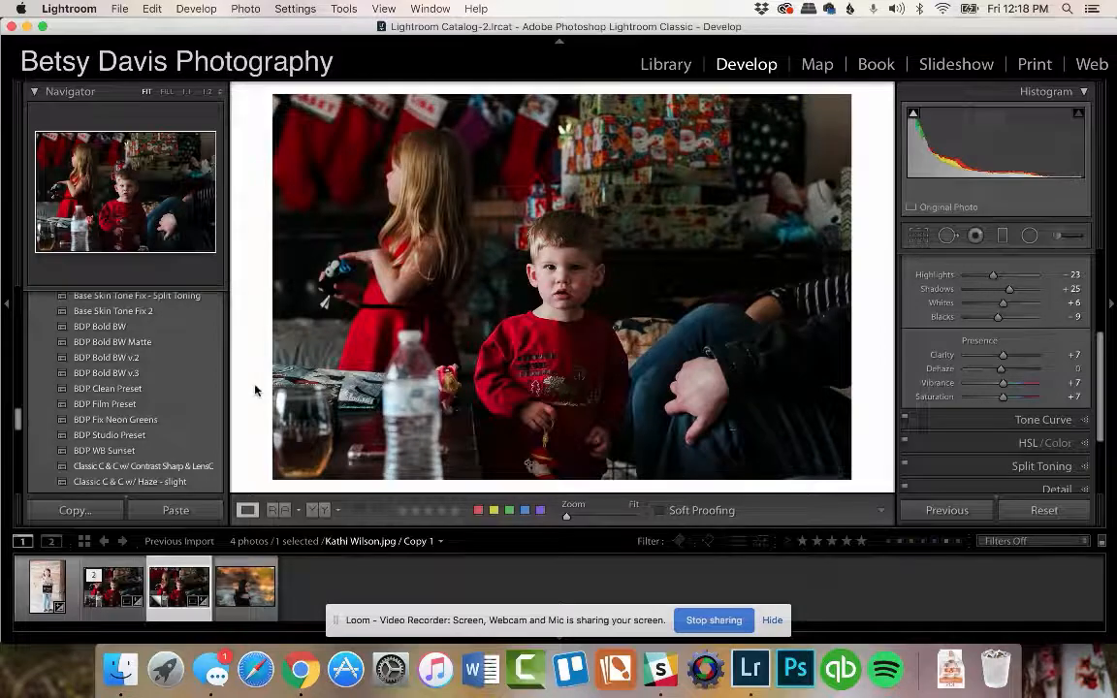
{"action": "left_click", "coordinate": [123, 378]}
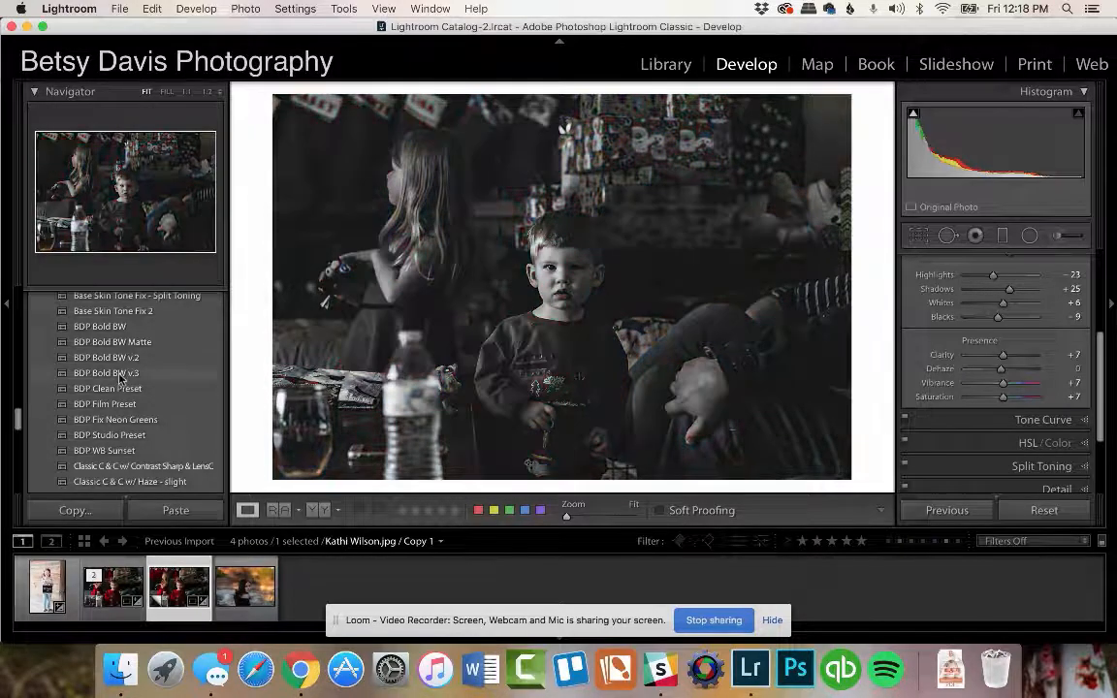
{"action": "left_click", "coordinate": [121, 358]}
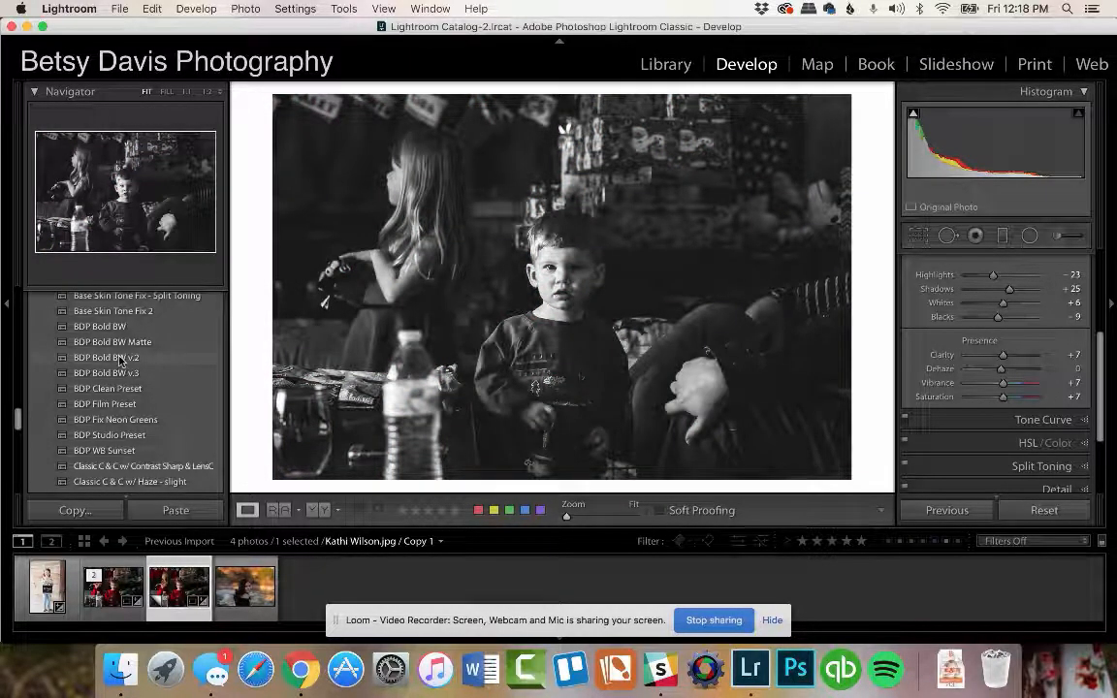
{"action": "left_click", "coordinate": [112, 327]}
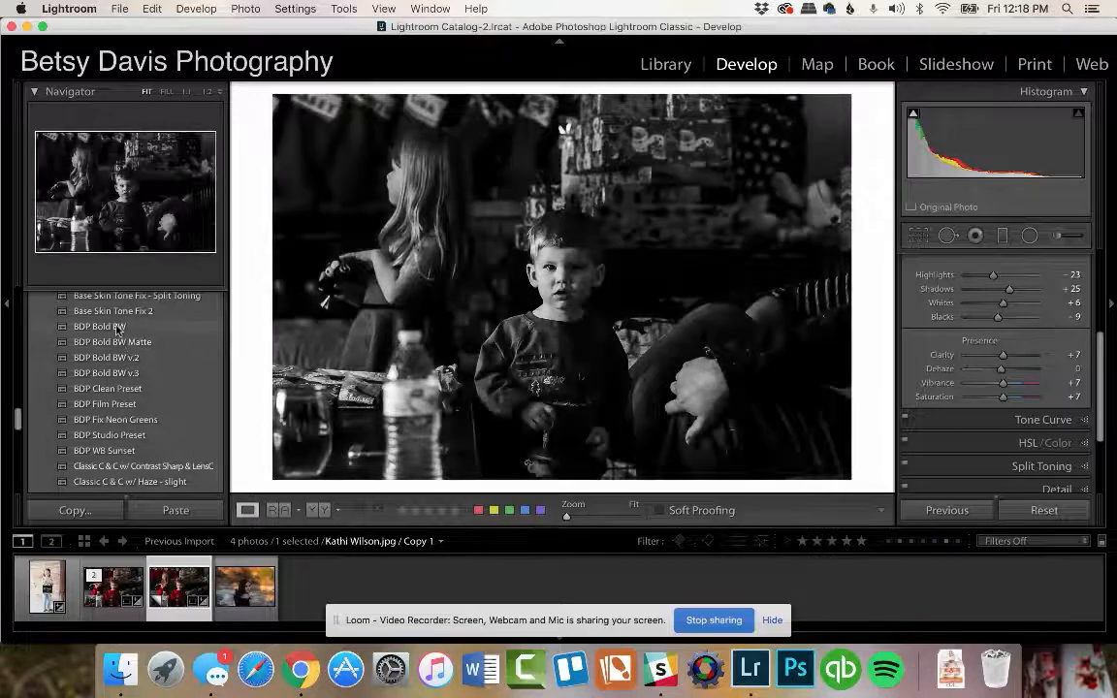
{"action": "left_click", "coordinate": [117, 375]}
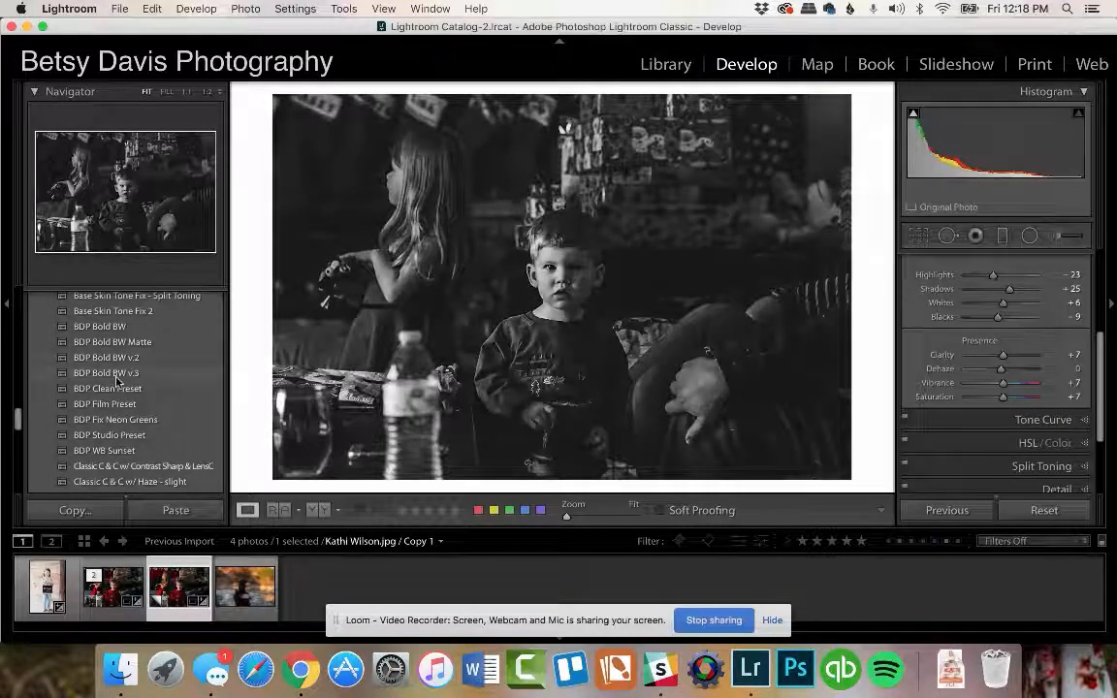
{"action": "left_click", "coordinate": [117, 373]}
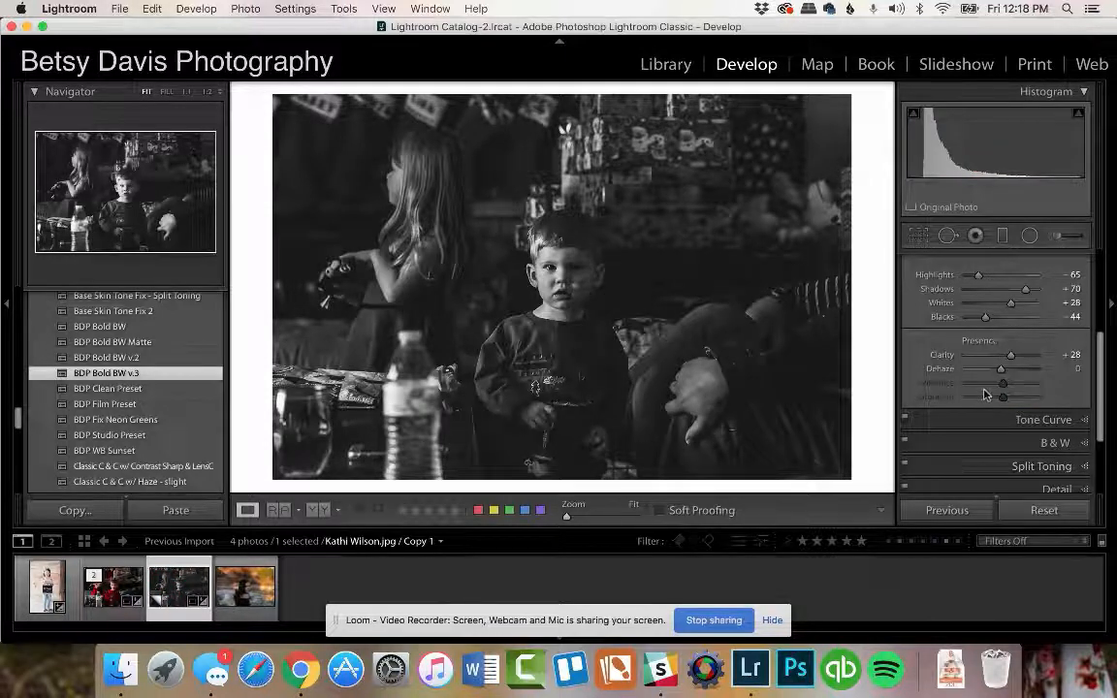
Fine-tune the black-and-white copy by setting Exposure to +0.62, Highlights to -36 and Blacks to -36.
{"action": "scroll", "coordinate": [970, 436], "scroll_direction": "up", "scroll_amount": 4}
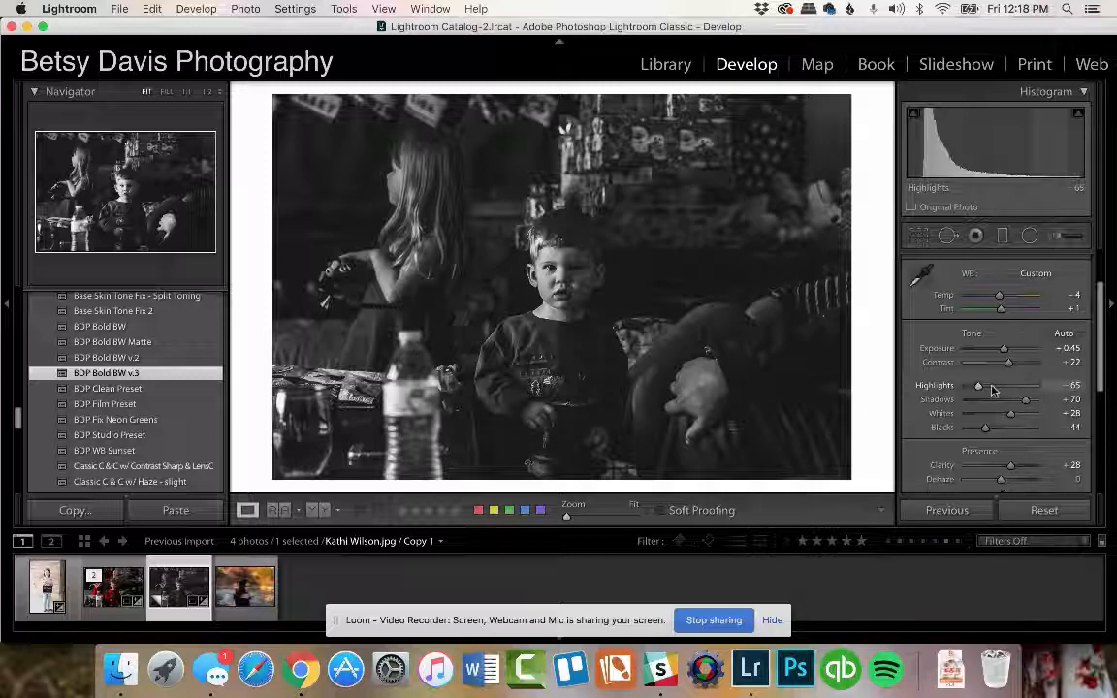
{"action": "left_click", "coordinate": [999, 386]}
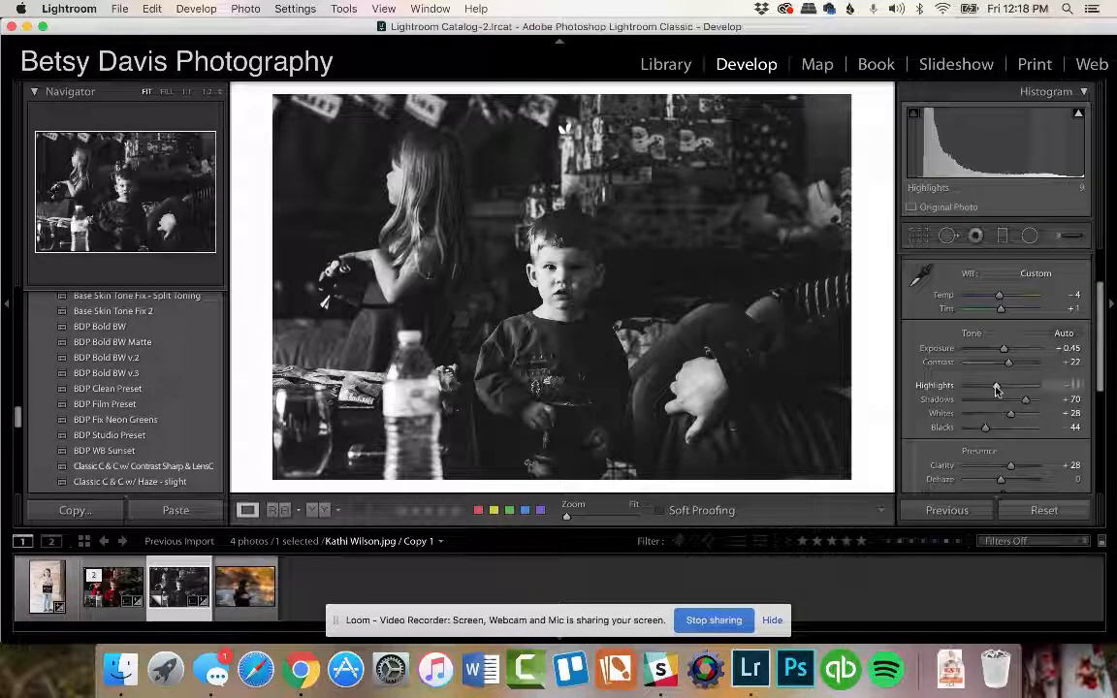
{"action": "left_click_drag", "start_coordinate": [999, 387], "coordinate": [989, 430]}
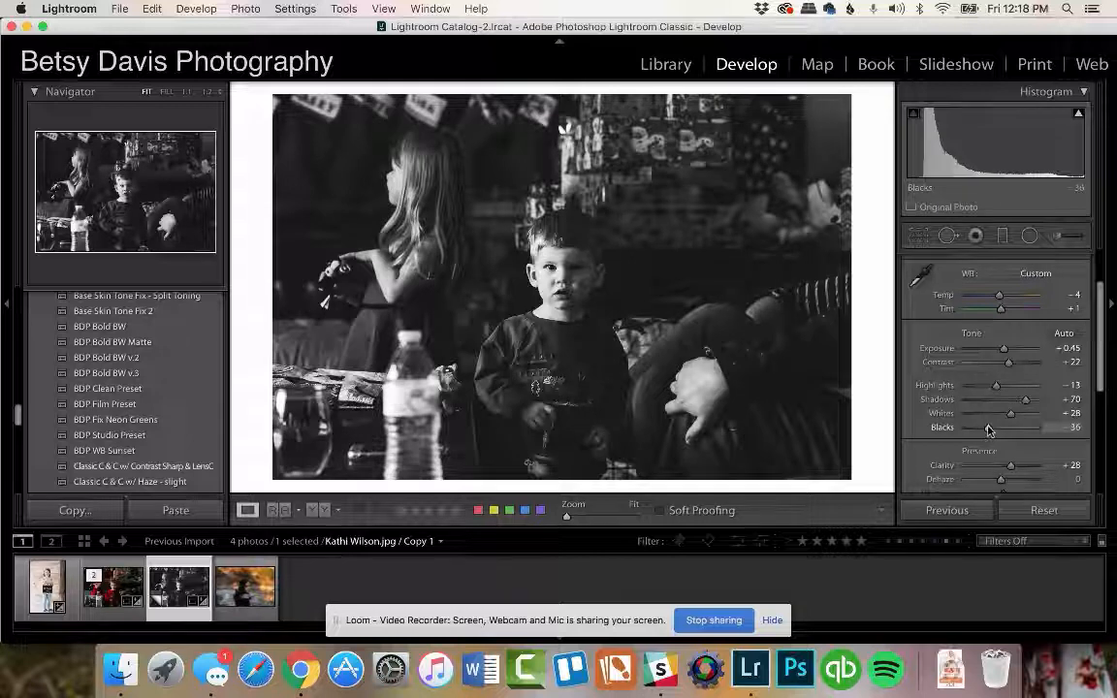
{"action": "left_click", "coordinate": [1005, 352]}
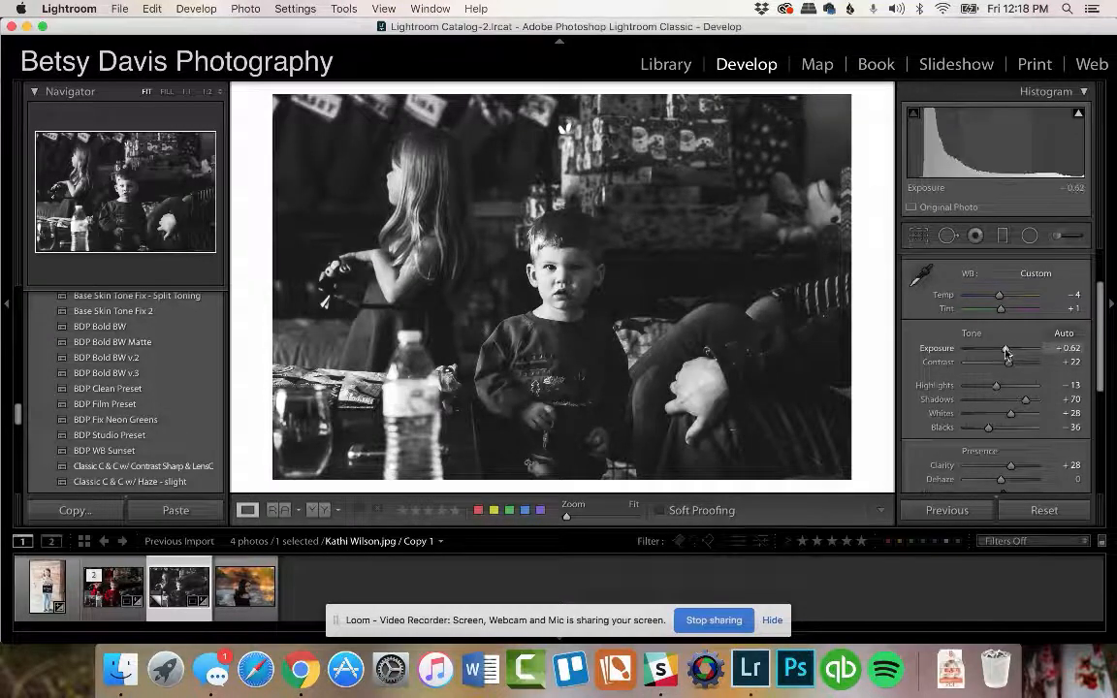
{"action": "left_click_drag", "start_coordinate": [995, 387], "coordinate": [990, 389]}
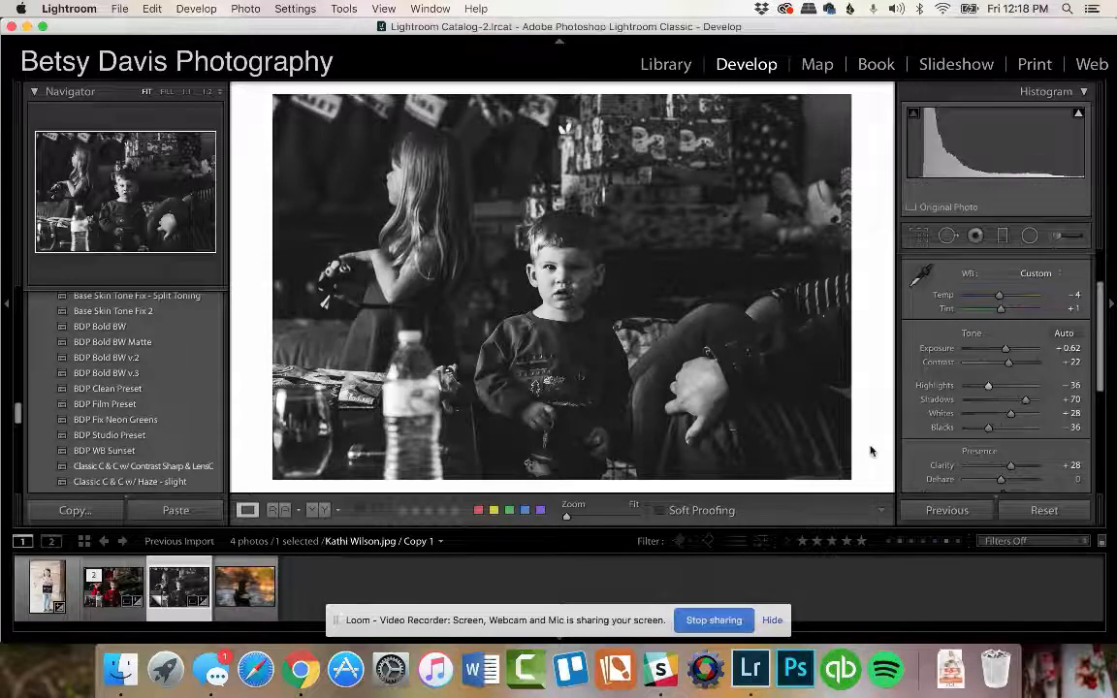
Compare the color Christmas photo with its black-and-white copy, and view the color version's before and after side by side.
{"action": "key", "text": "Left"}
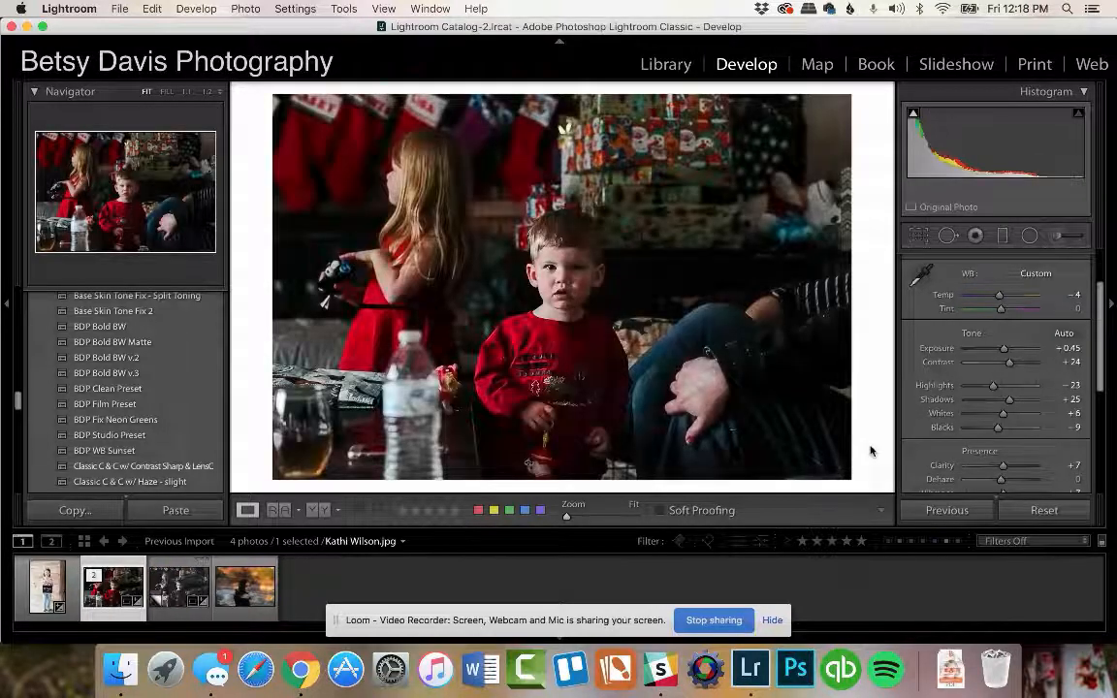
{"action": "key", "text": "Right"}
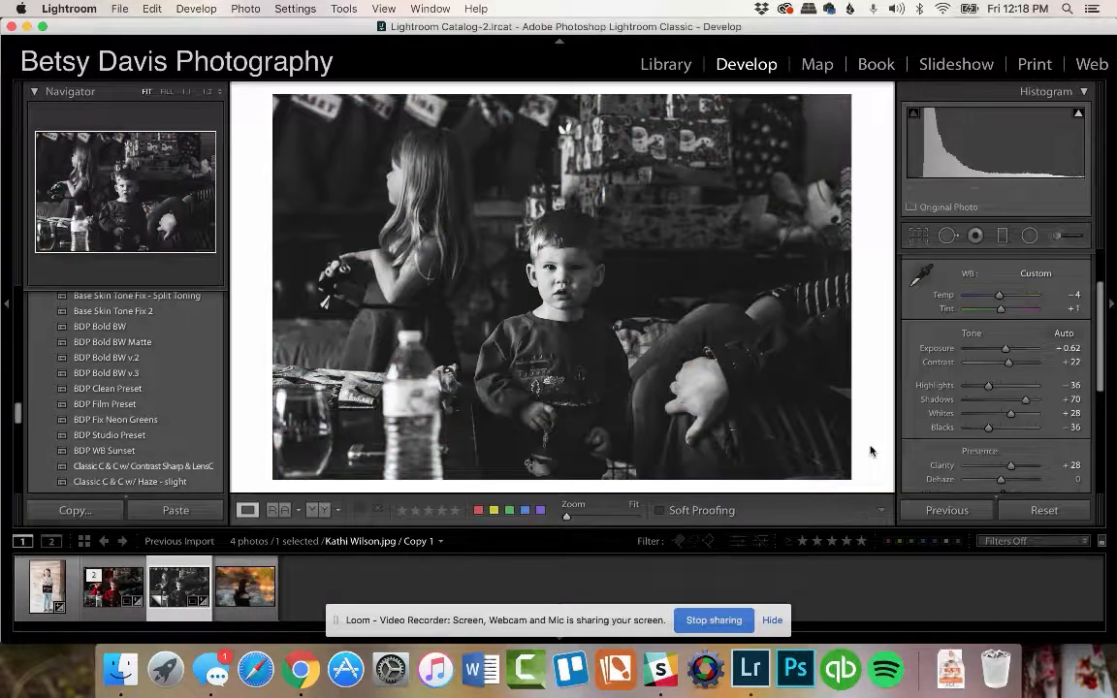
{"action": "key", "text": "Left"}
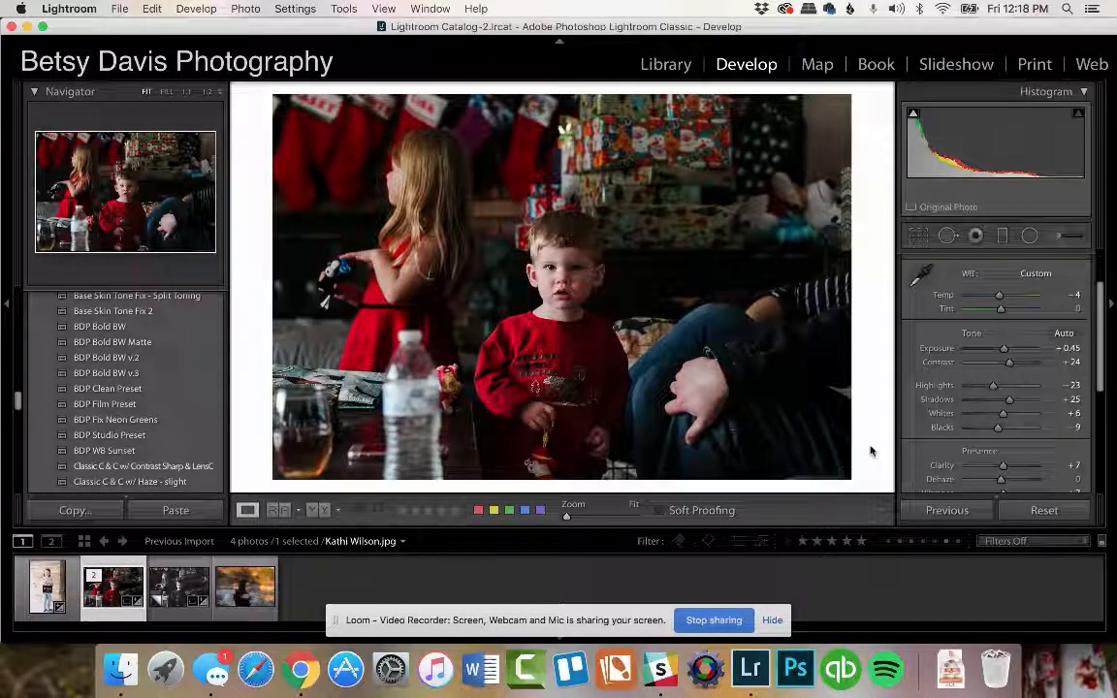
{"action": "key", "text": "Right"}
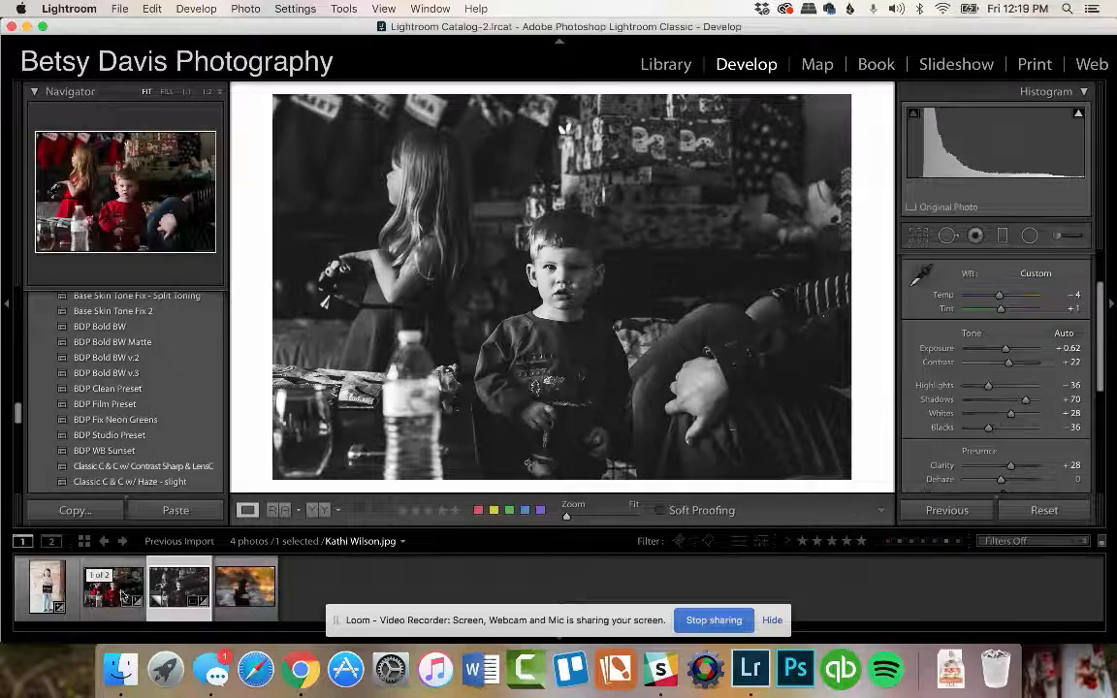
{"action": "left_click", "coordinate": [114, 593]}
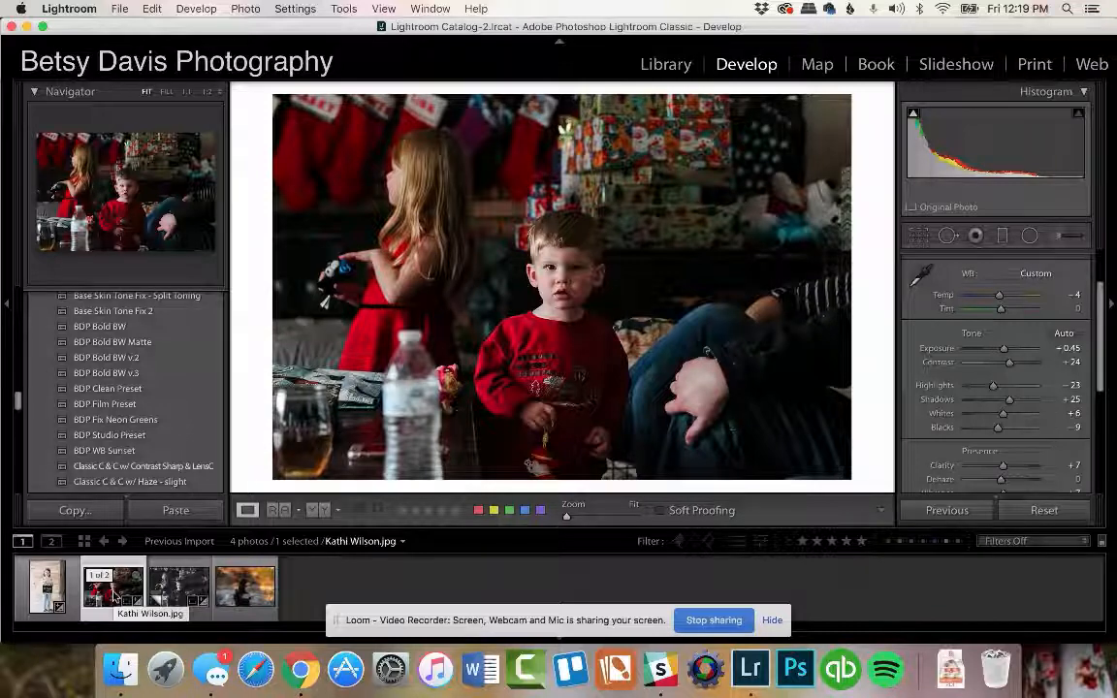
{"action": "left_click", "coordinate": [320, 511]}
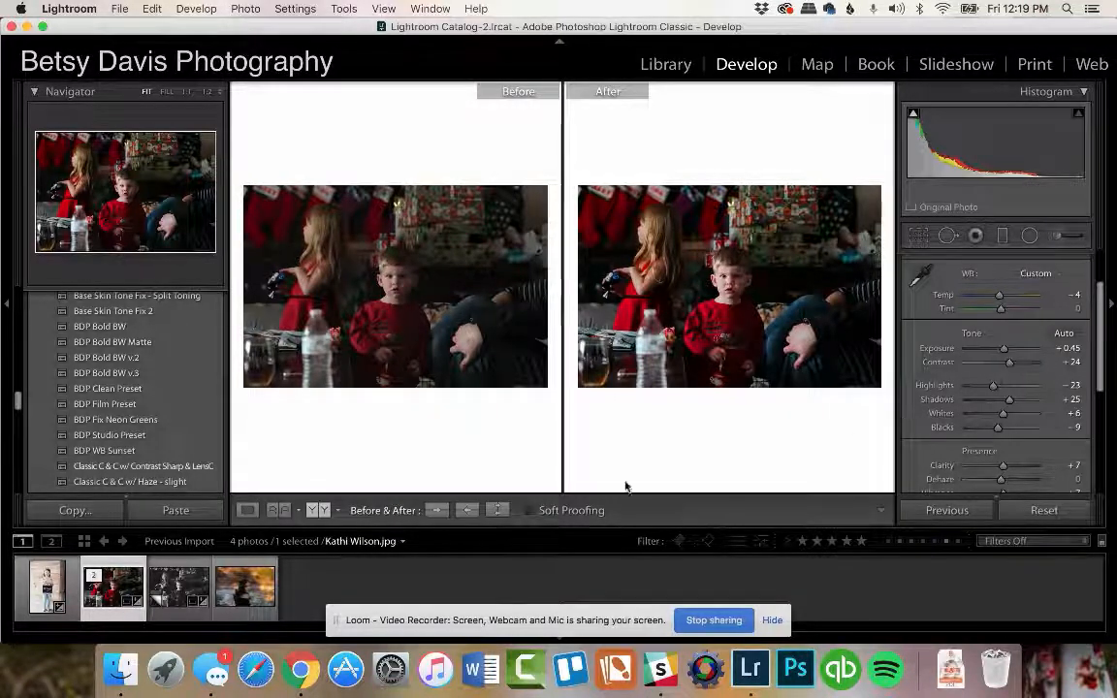
{"action": "left_click", "coordinate": [248, 511]}
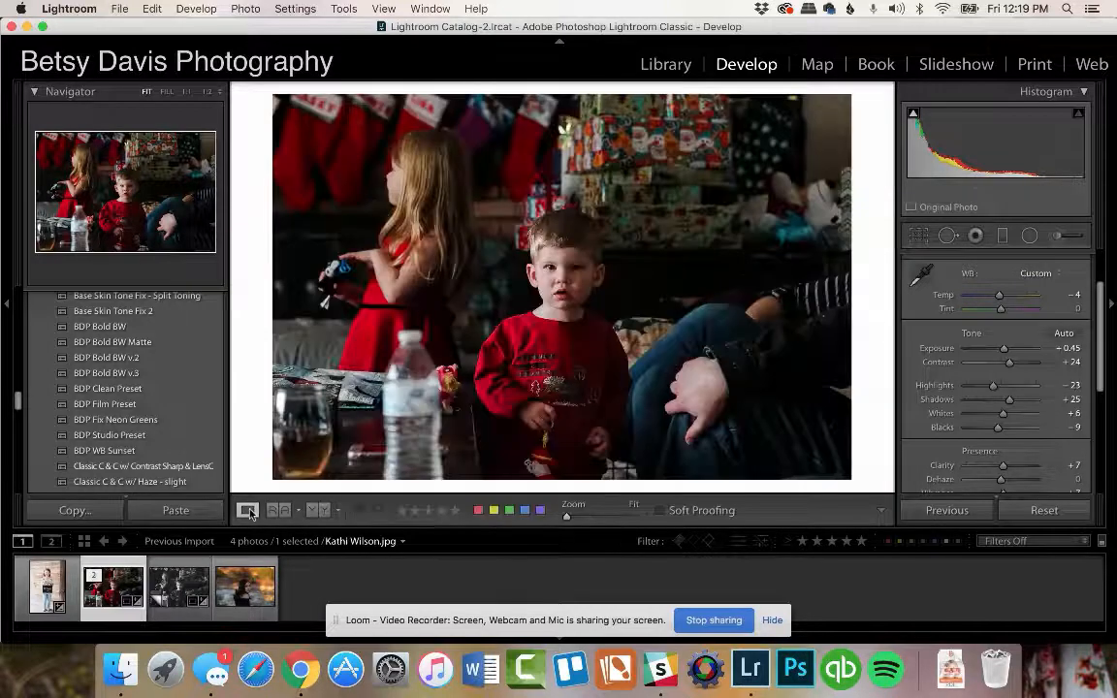
Apply the BDP Clean Preset to the portrait of the woman by the water and set its Exposure to +0.75.
{"action": "left_click", "coordinate": [240, 594]}
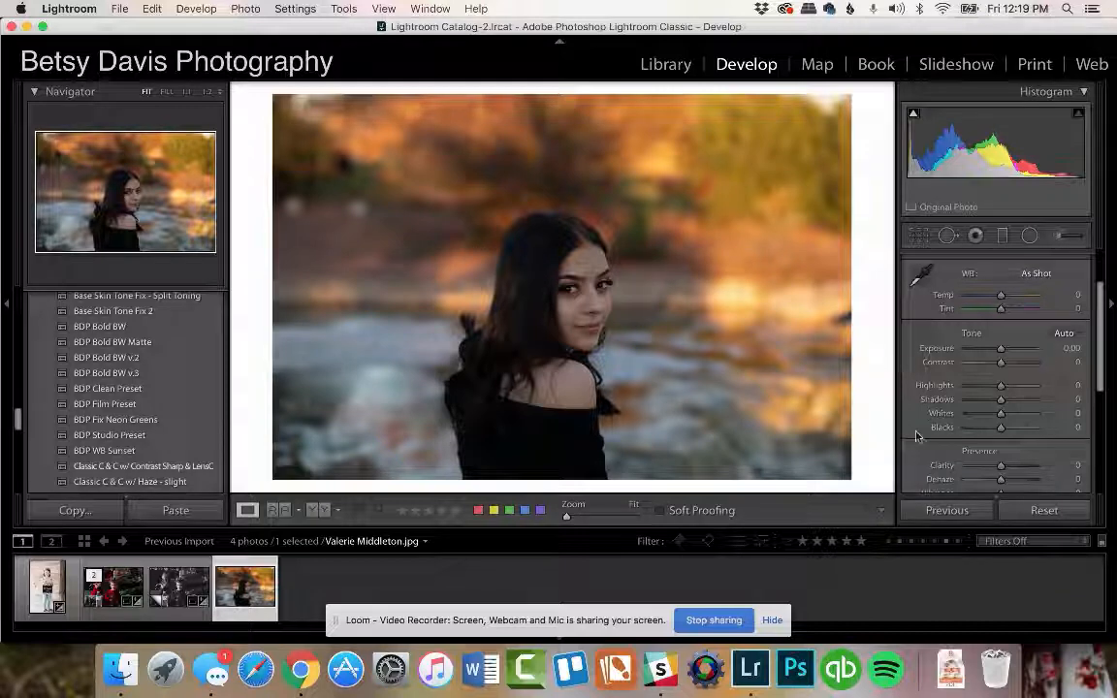
{"action": "left_click", "coordinate": [114, 389]}
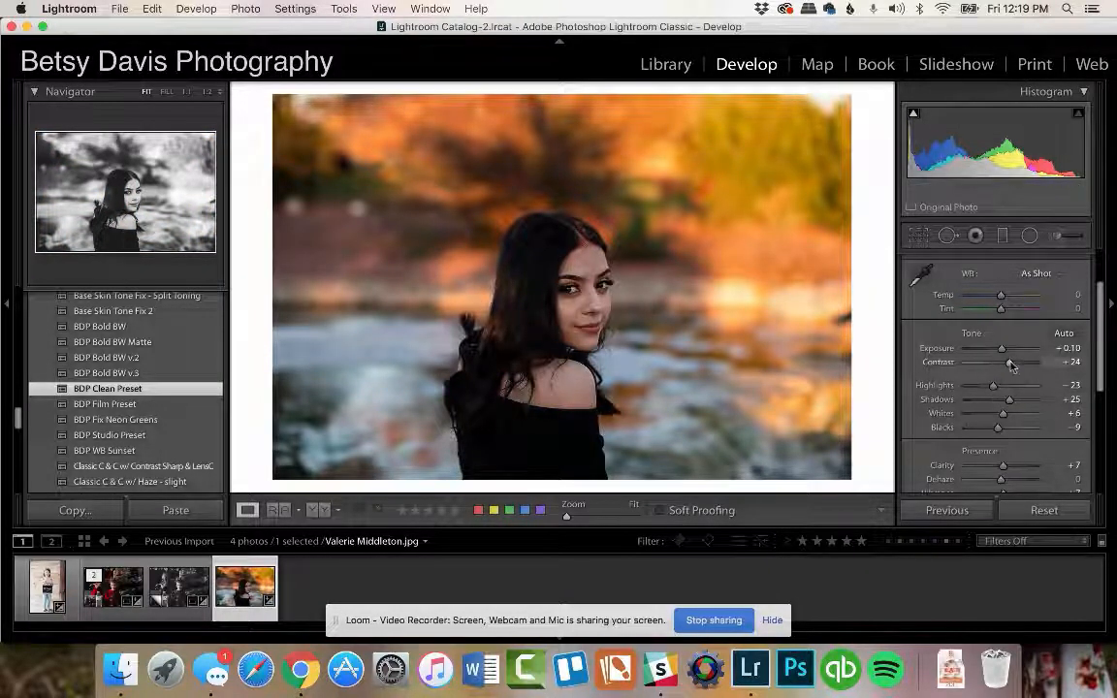
{"action": "scroll", "coordinate": [1011, 366], "scroll_direction": "down", "scroll_amount": 2}
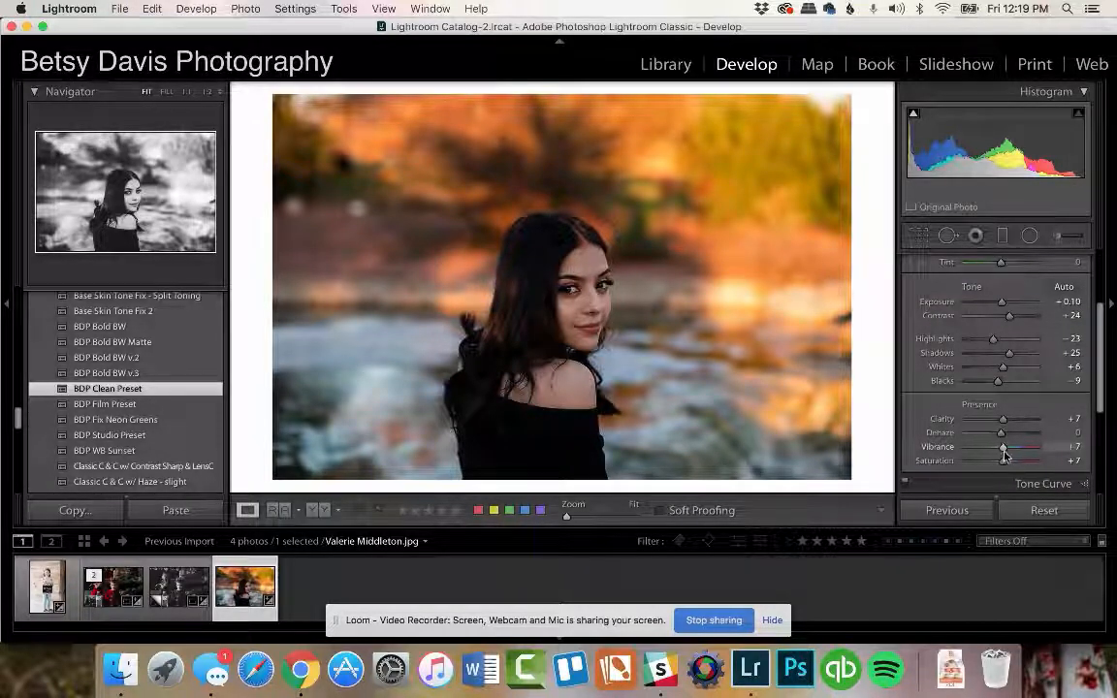
{"action": "scroll", "coordinate": [1005, 463], "scroll_direction": "up", "scroll_amount": 2}
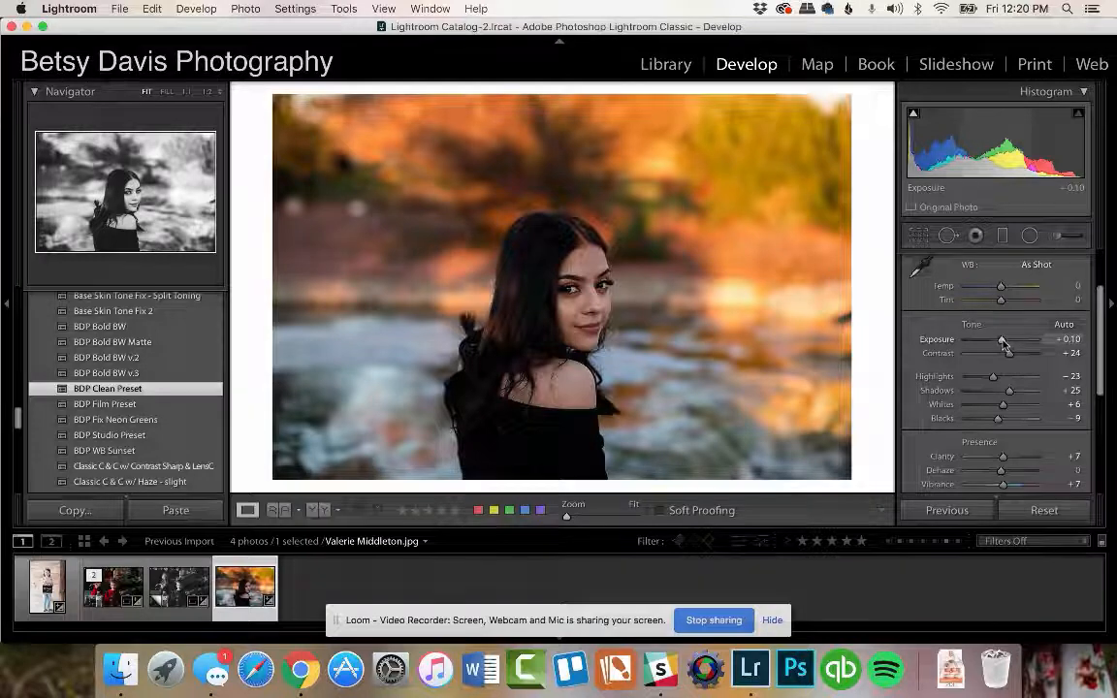
{"action": "left_click_drag", "start_coordinate": [1003, 343], "coordinate": [1006, 342]}
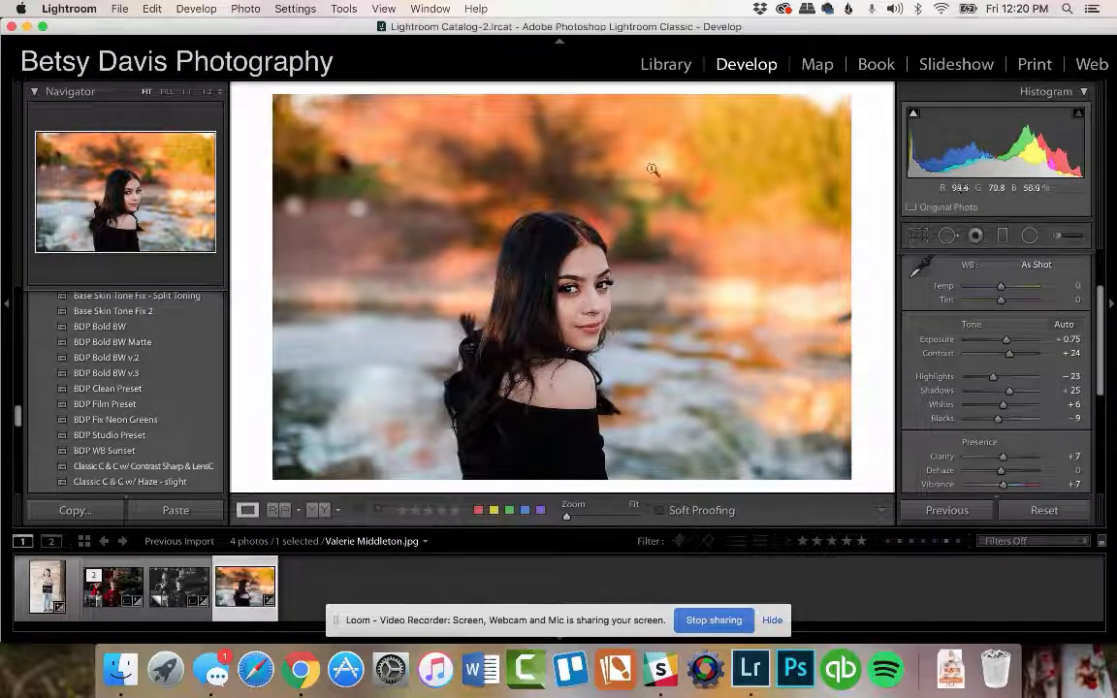
Try brighter and neutral Highlights on the woman's portrait, settling on a Highlights value of -24.
{"action": "left_click", "coordinate": [1004, 378]}
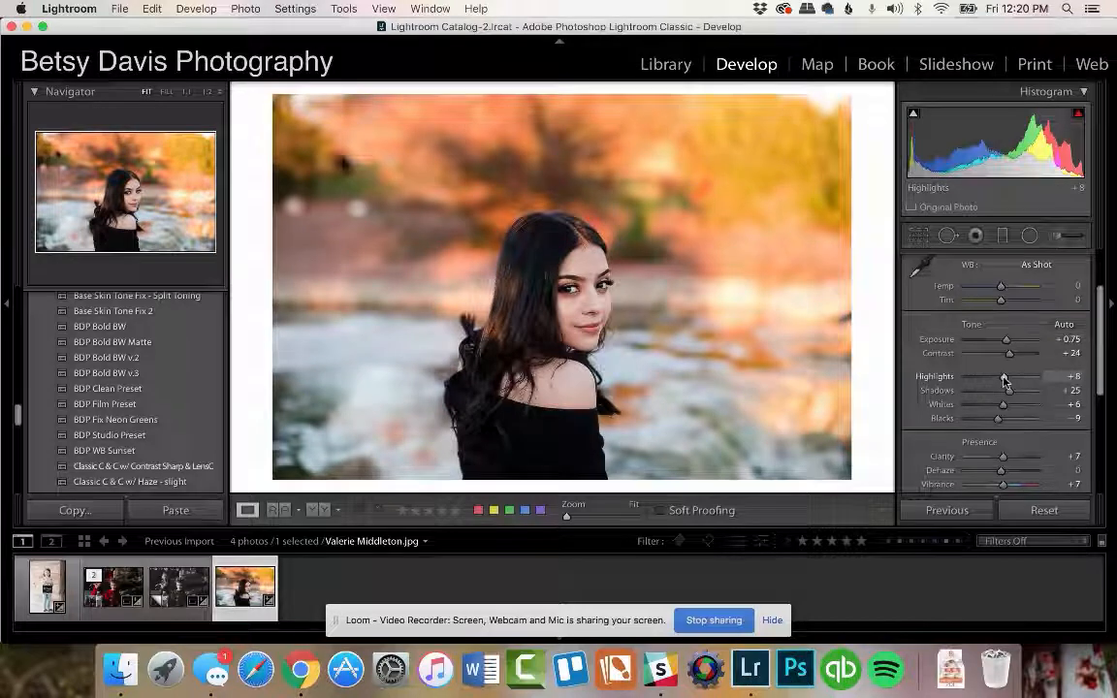
{"action": "double_click", "coordinate": [933, 376]}
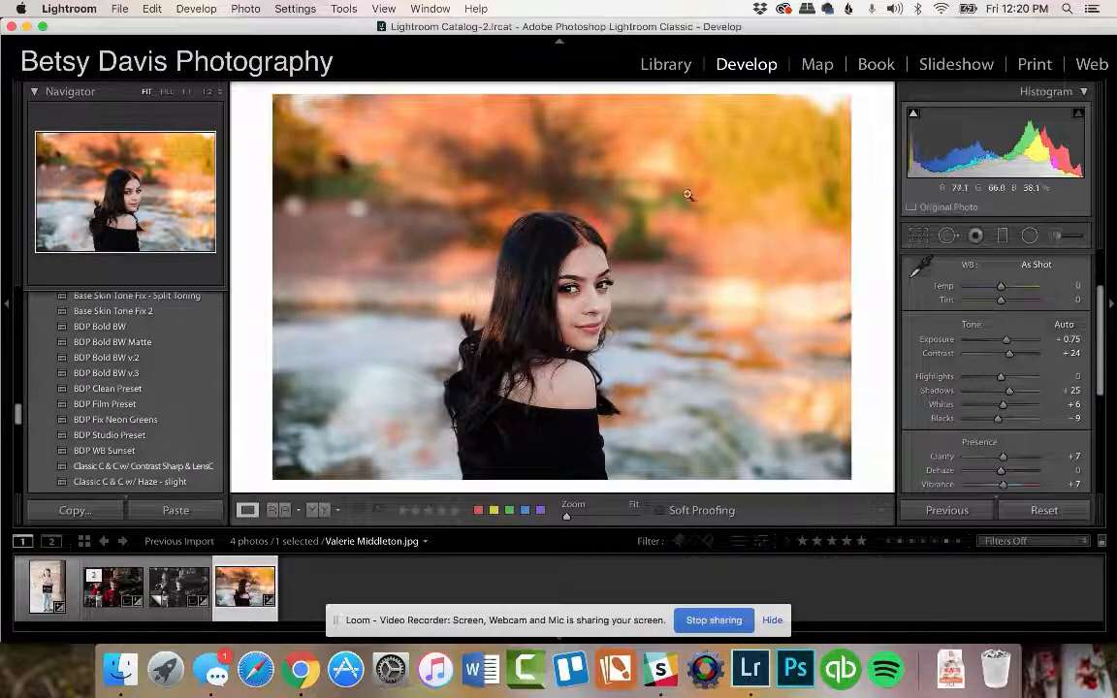
{"action": "left_click_drag", "start_coordinate": [998, 379], "coordinate": [996, 379]}
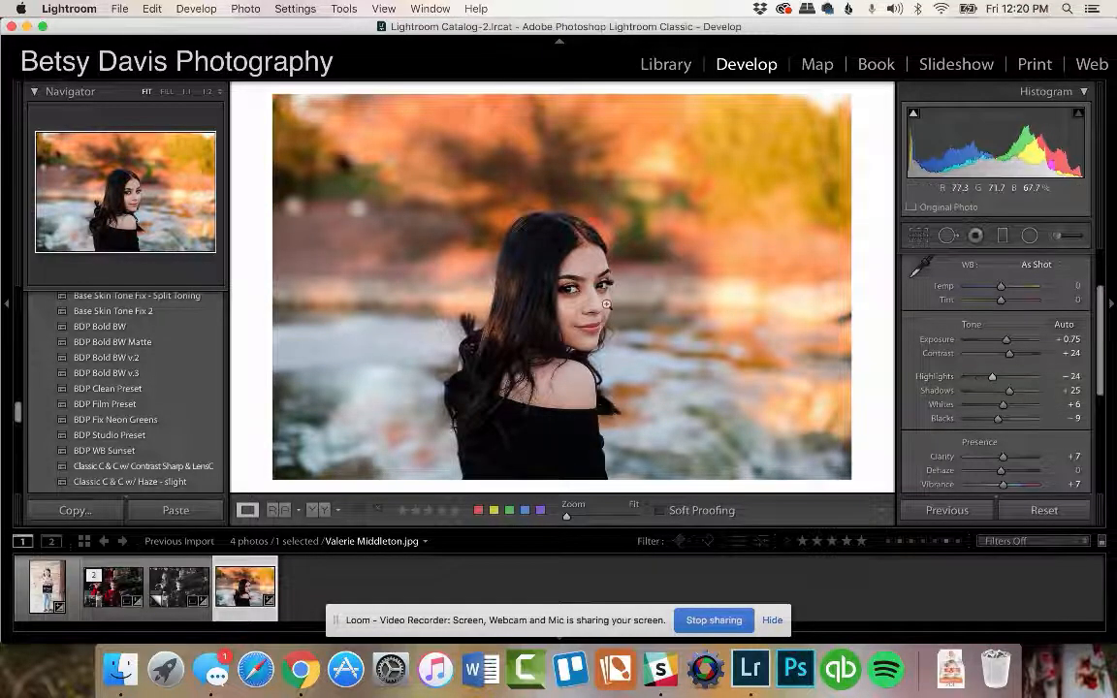
Brighten the warm tones in the woman's portrait with HSL Luminance values of Red +4, Orange +10 and Yellow +3.
{"action": "scroll", "coordinate": [1066, 359], "scroll_direction": "down", "scroll_amount": 5}
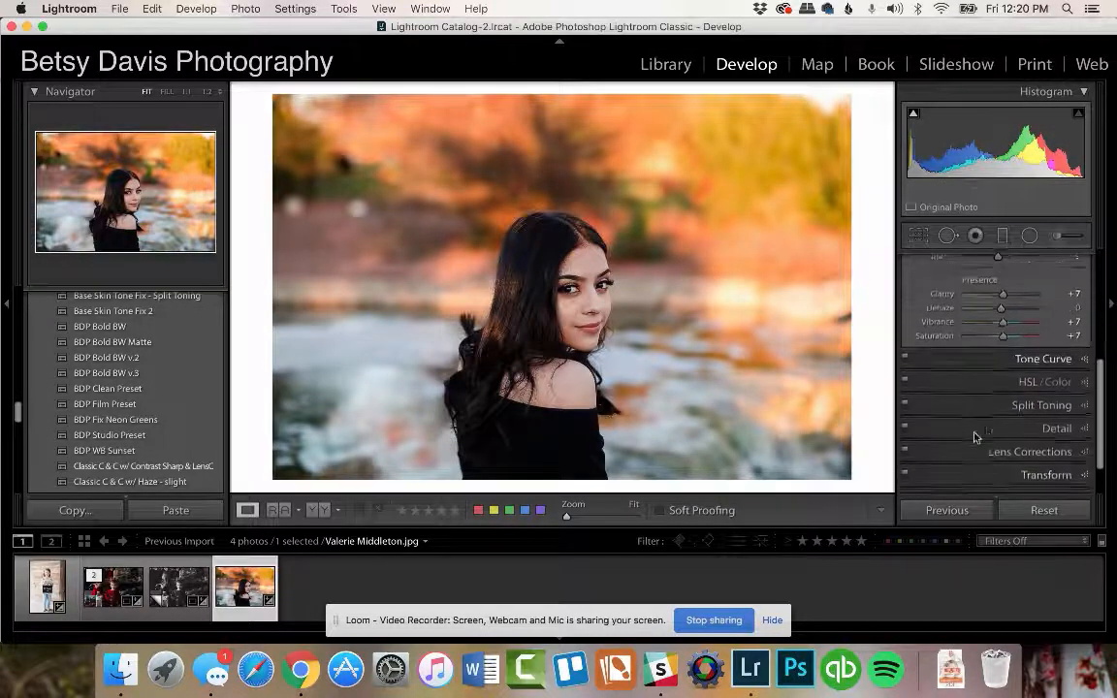
{"action": "left_click", "coordinate": [1045, 334]}
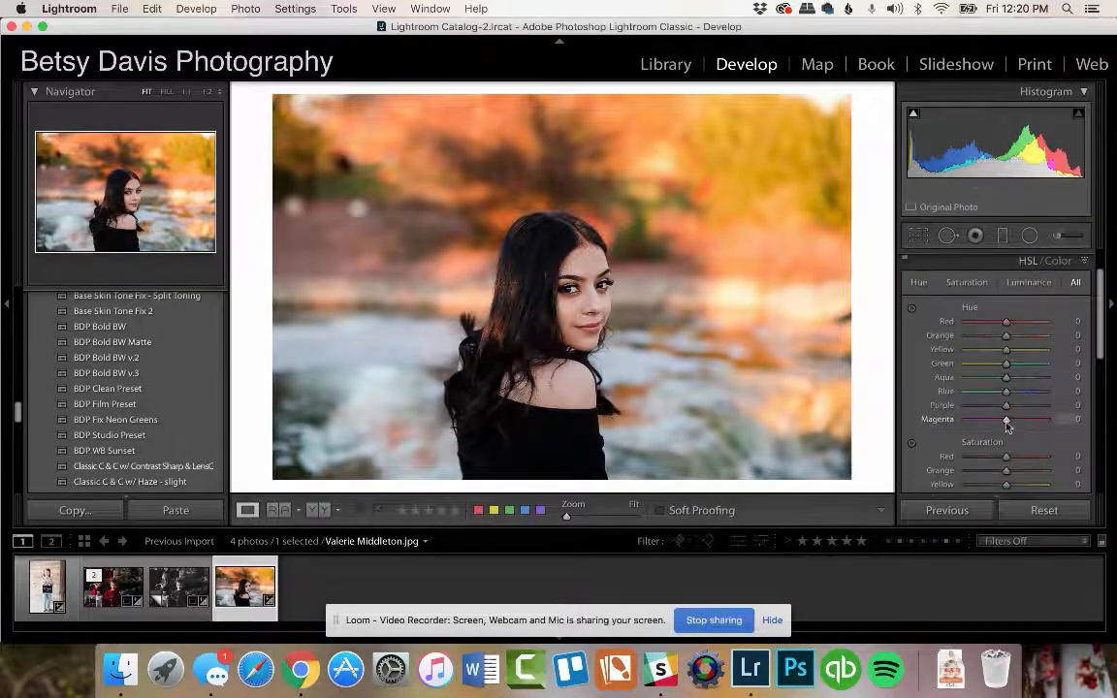
{"action": "scroll", "coordinate": [1006, 426], "scroll_direction": "down", "scroll_amount": 1}
{"action": "scroll", "coordinate": [1006, 427], "scroll_direction": "down", "scroll_amount": 8}
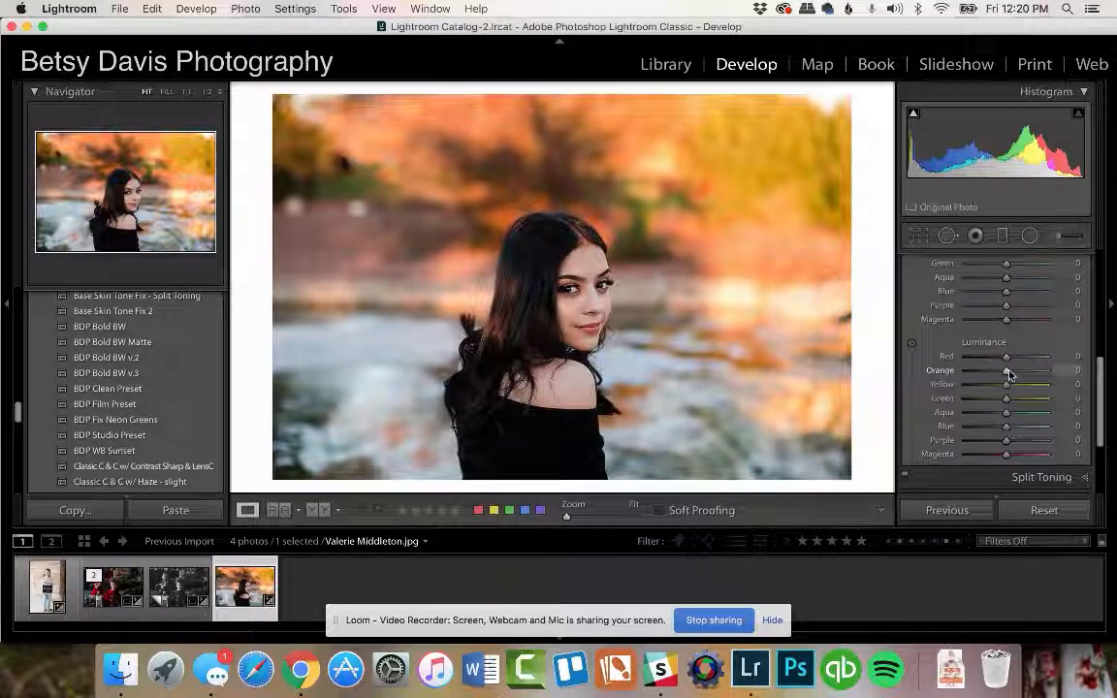
{"action": "left_click_drag", "start_coordinate": [1008, 374], "coordinate": [1011, 374]}
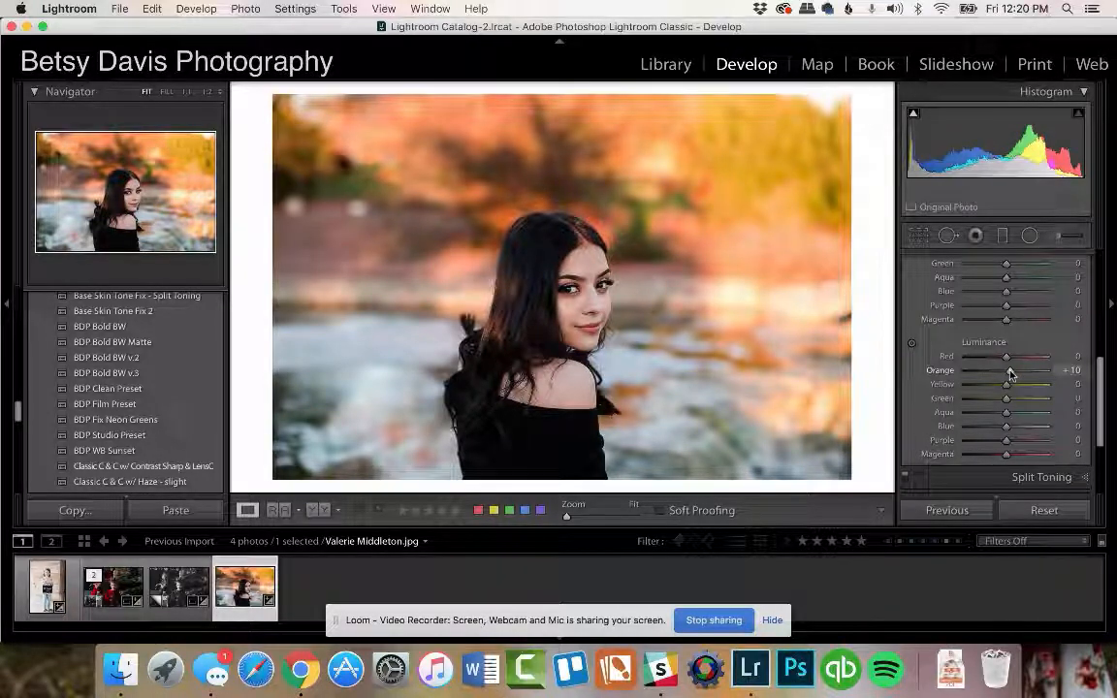
{"action": "left_click_drag", "start_coordinate": [1008, 386], "coordinate": [1009, 386]}
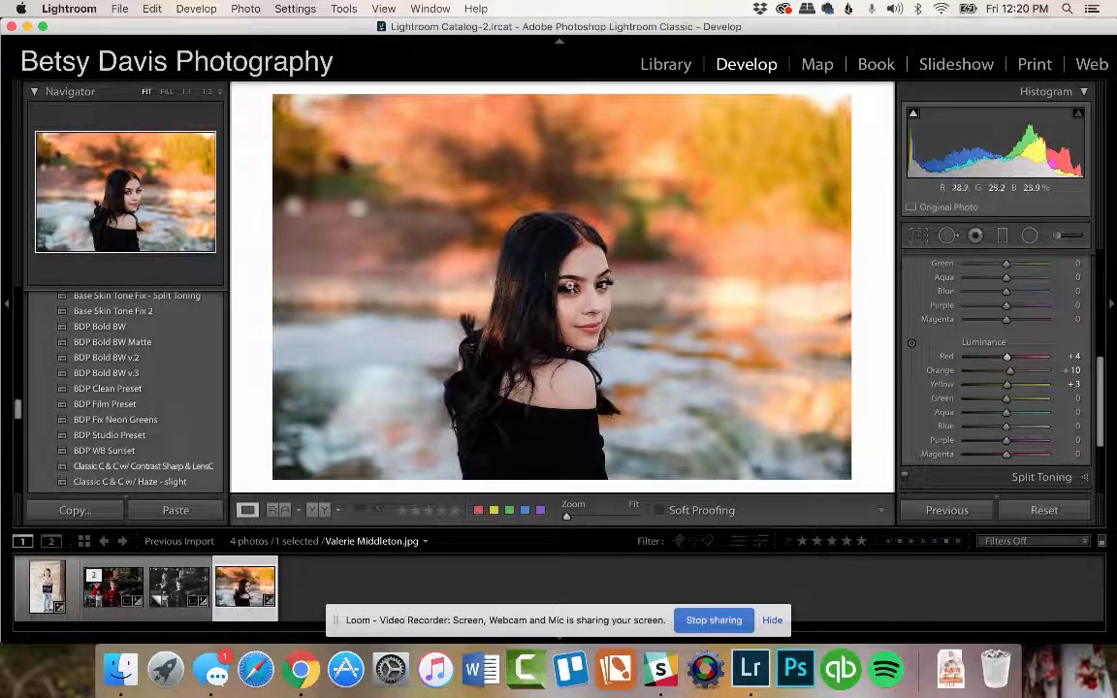
Retouch the woman's portrait at 1:1 using the Adjustment Brush with Exposure 0.13, Contrast 6 and Clarity 6.
{"action": "left_click", "coordinate": [572, 286]}
{"action": "scroll", "coordinate": [576, 288], "scroll_direction": "down", "scroll_amount": 2}
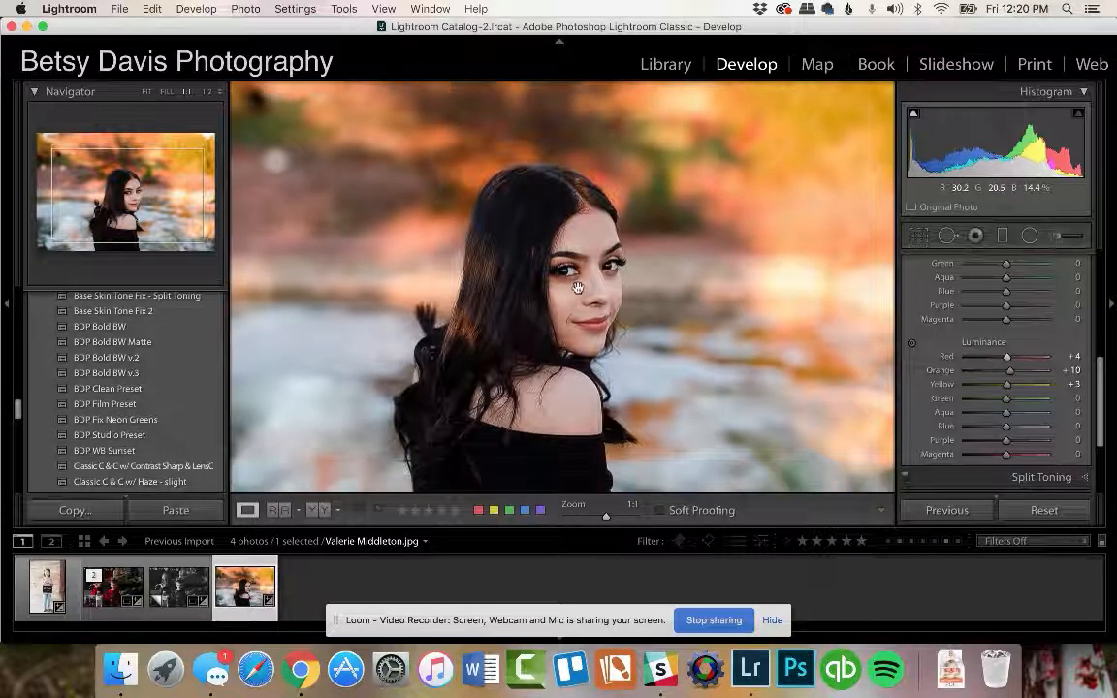
{"action": "left_click", "coordinate": [207, 93]}
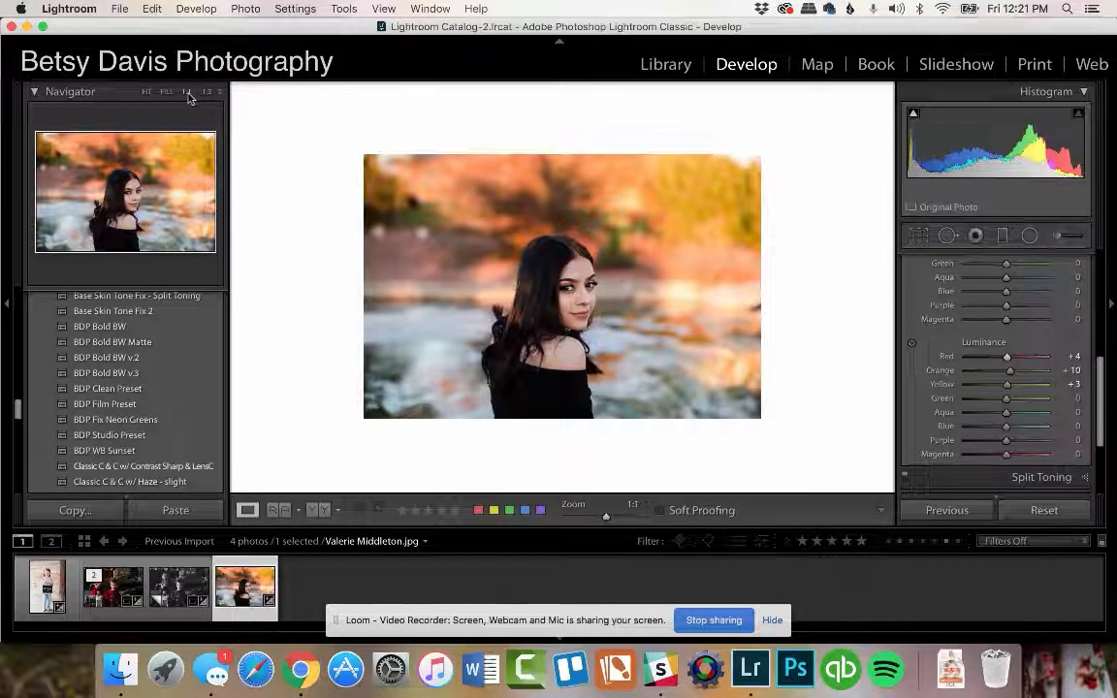
{"action": "left_click", "coordinate": [187, 92]}
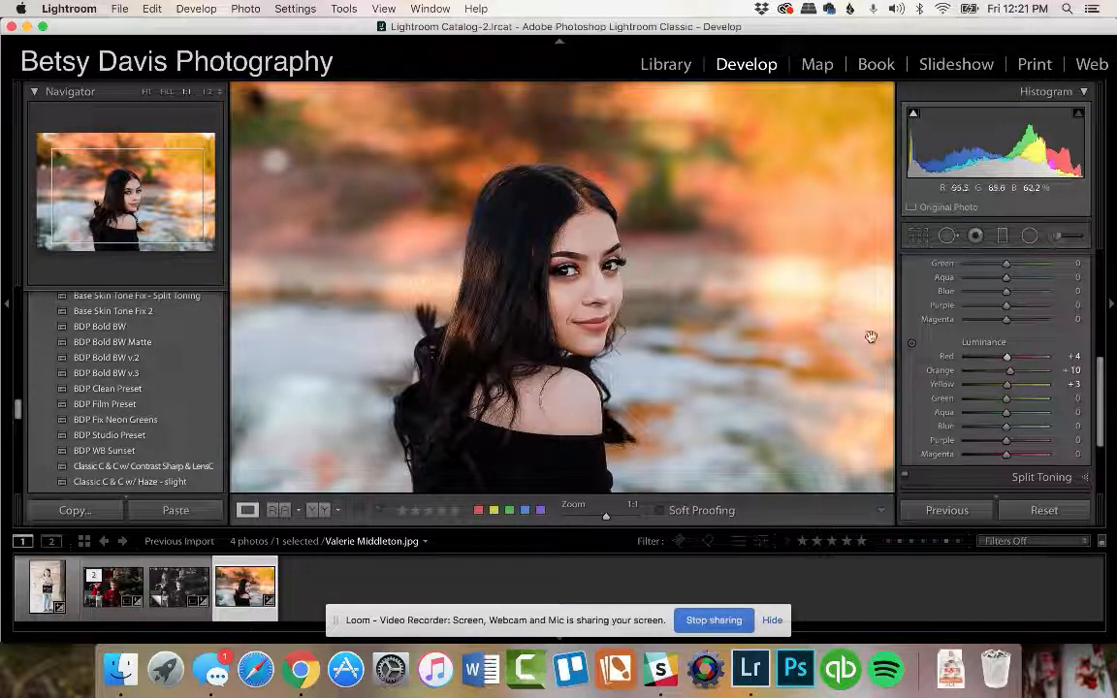
{"action": "scroll", "coordinate": [970, 349], "scroll_direction": "up", "scroll_amount": 10}
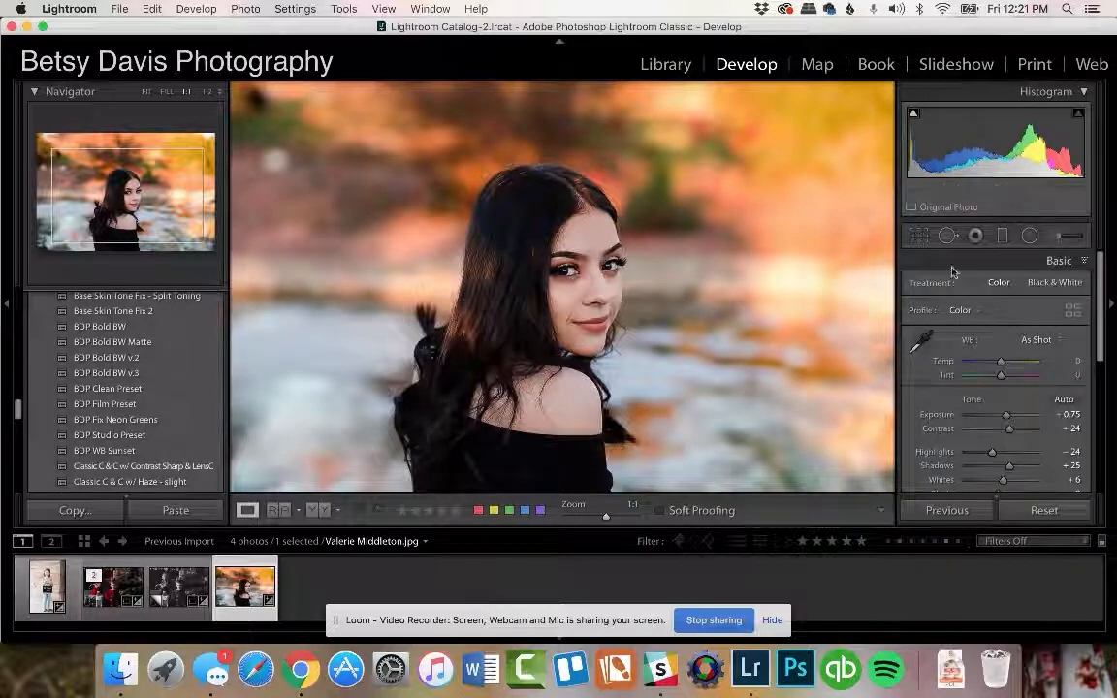
{"action": "left_click", "coordinate": [1056, 237]}
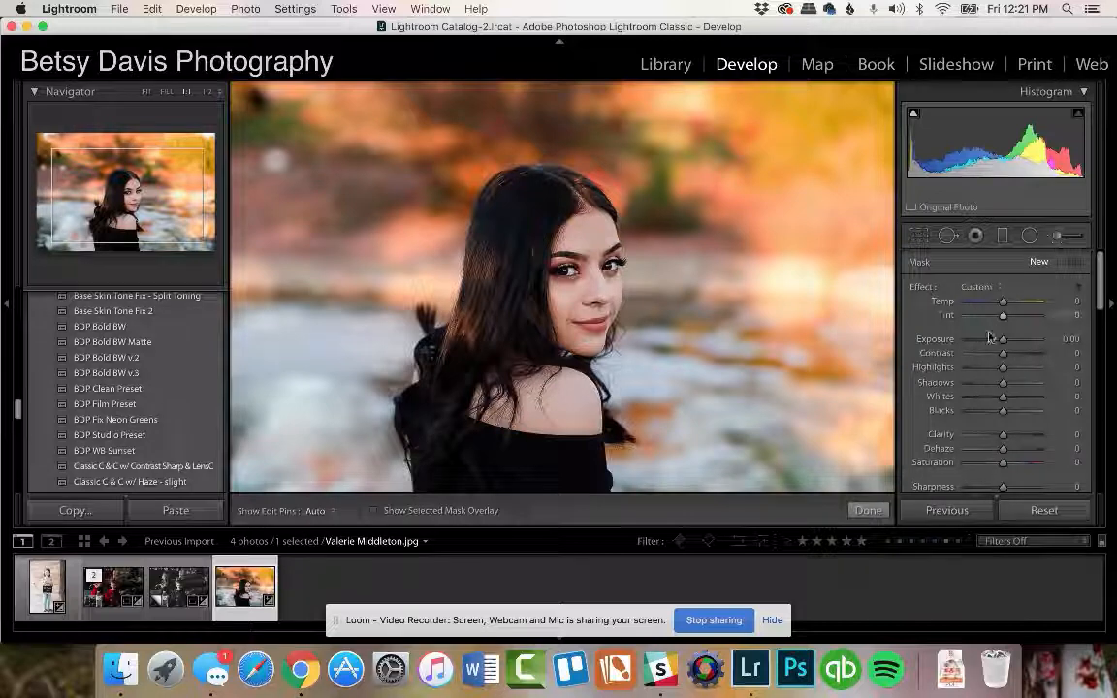
{"action": "left_click_drag", "start_coordinate": [1004, 342], "coordinate": [1005, 342]}
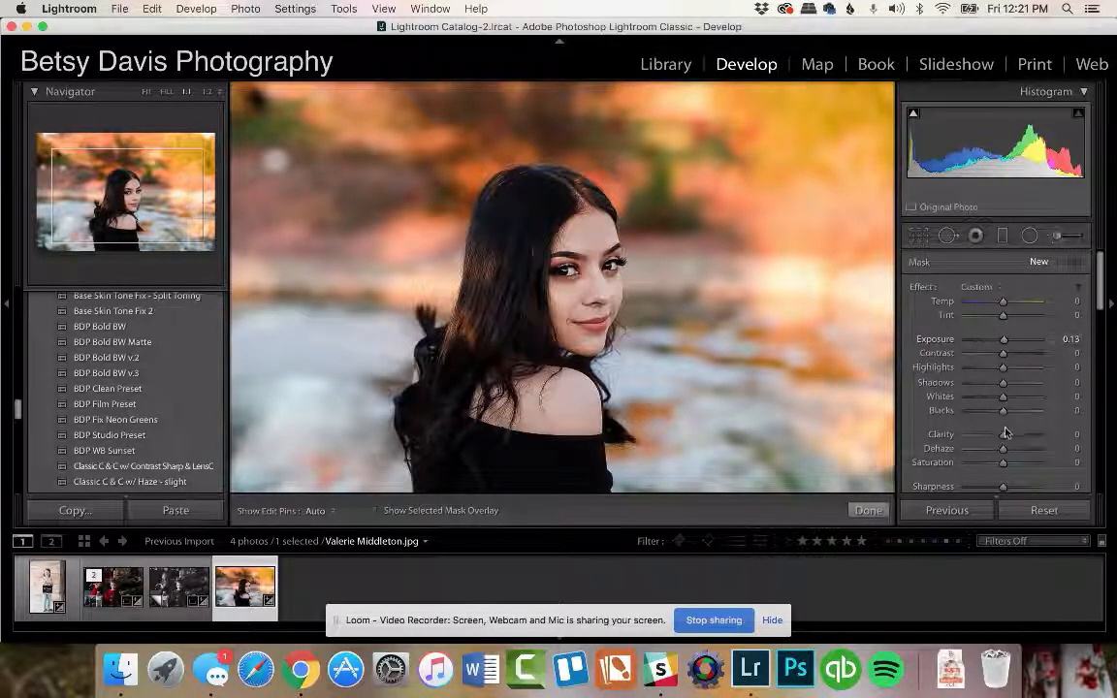
{"action": "left_click_drag", "start_coordinate": [1004, 439], "coordinate": [1006, 438]}
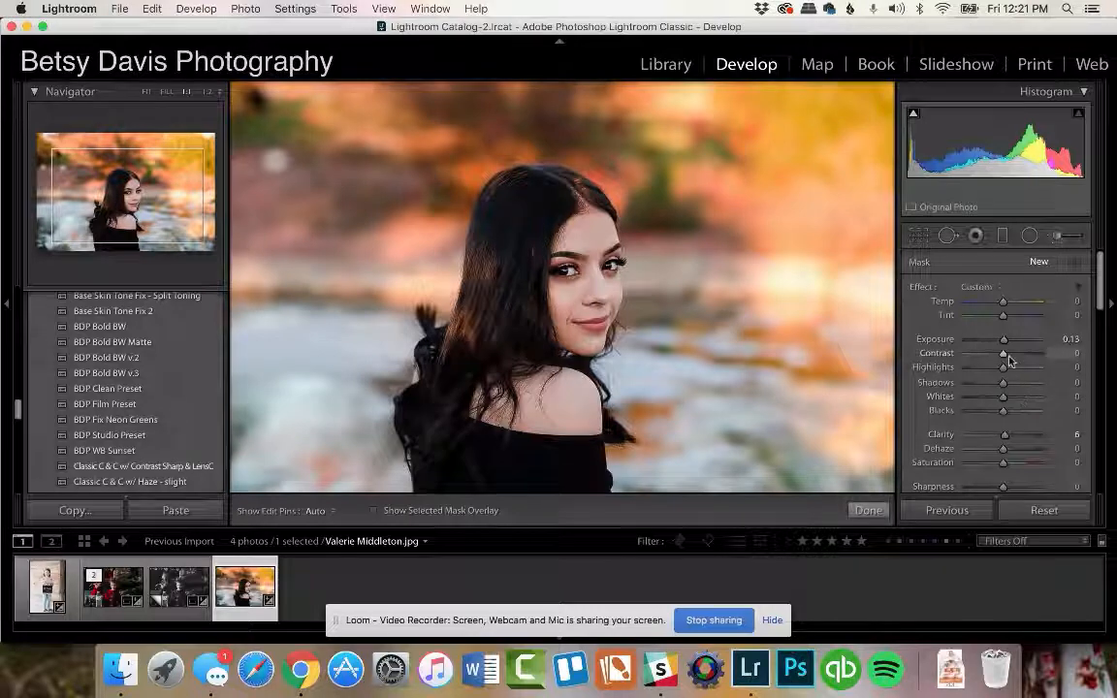
{"action": "left_click_drag", "start_coordinate": [1006, 357], "coordinate": [1005, 357]}
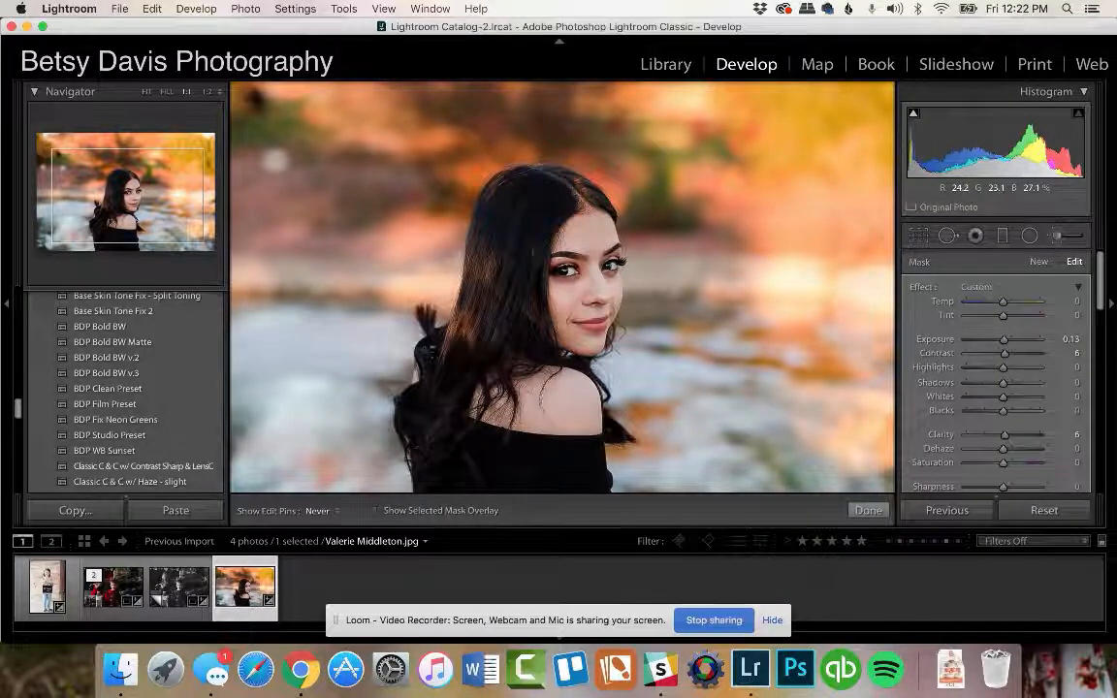
{"action": "key", "text": "h"}
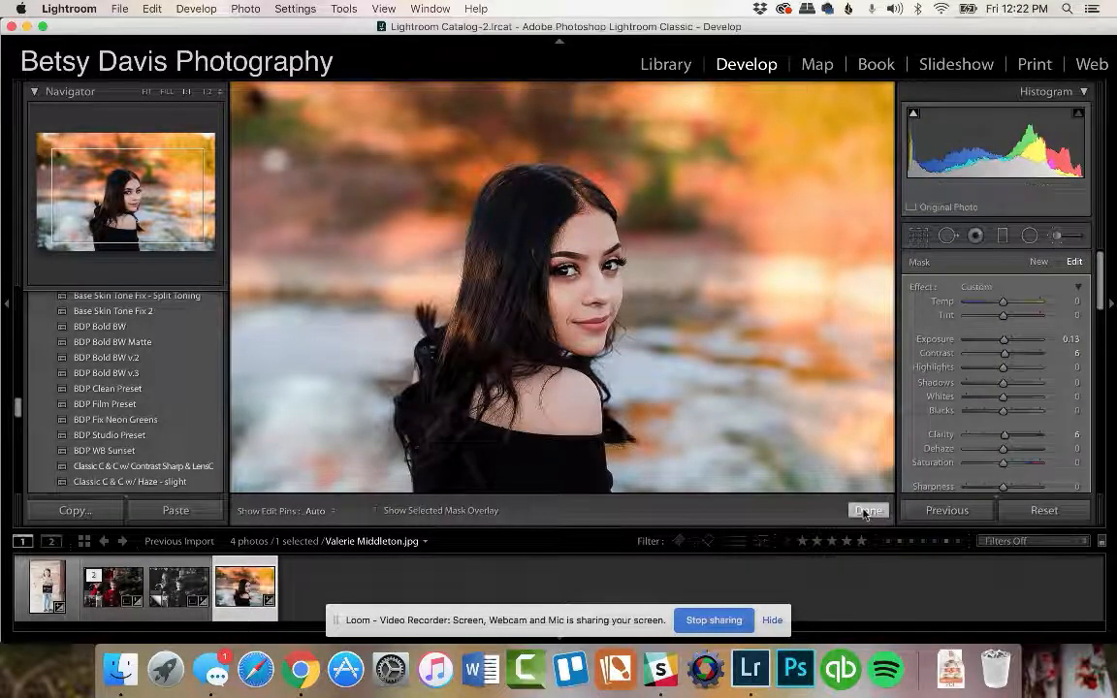
{"action": "left_click", "coordinate": [867, 511]}
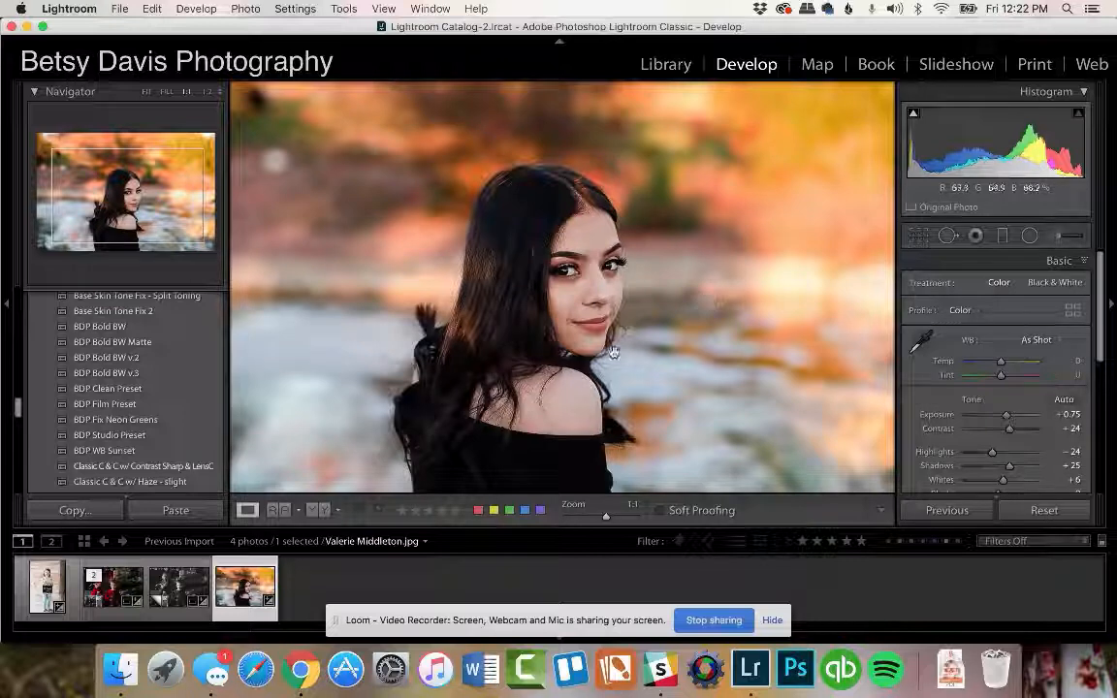
Try brightening the background foliage beside the woman using the Adjustment Brush with Temp 9, Exposure 0.43 and Shadows 14.
{"action": "left_click", "coordinate": [688, 302]}
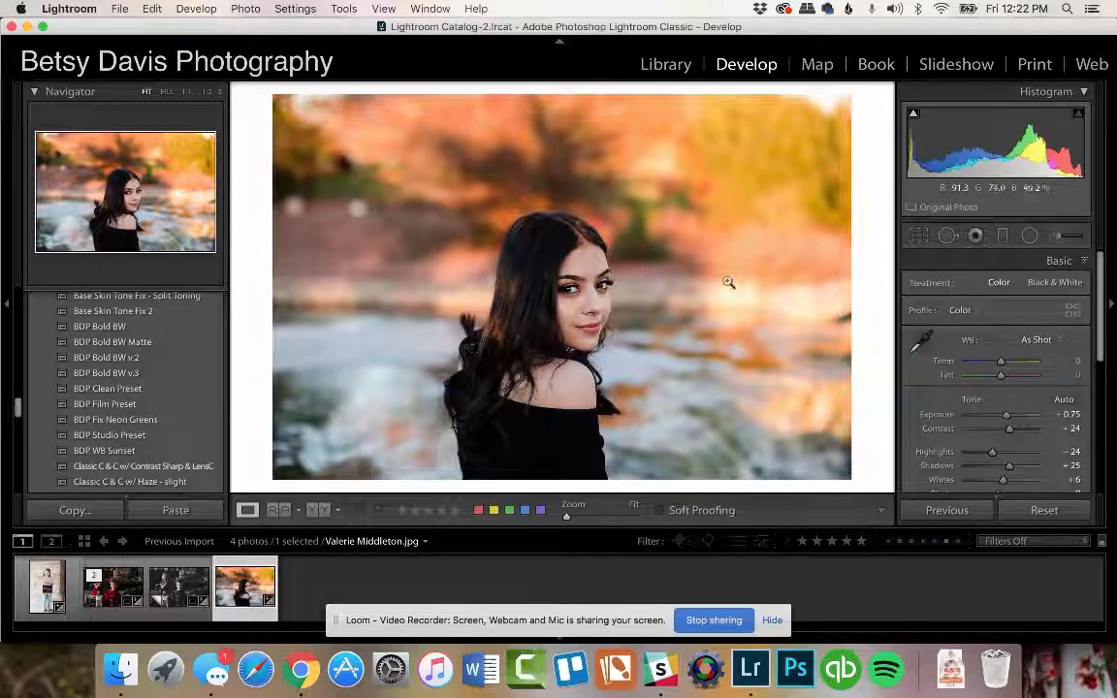
{"action": "left_click", "coordinate": [1072, 234]}
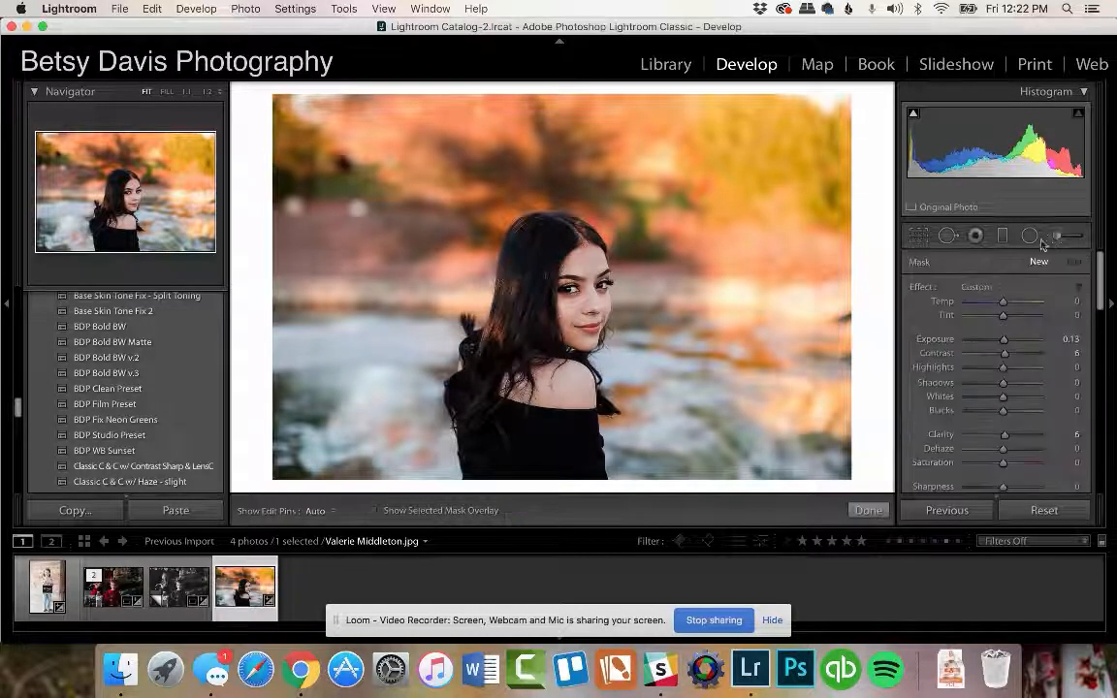
{"action": "double_click", "coordinate": [922, 287]}
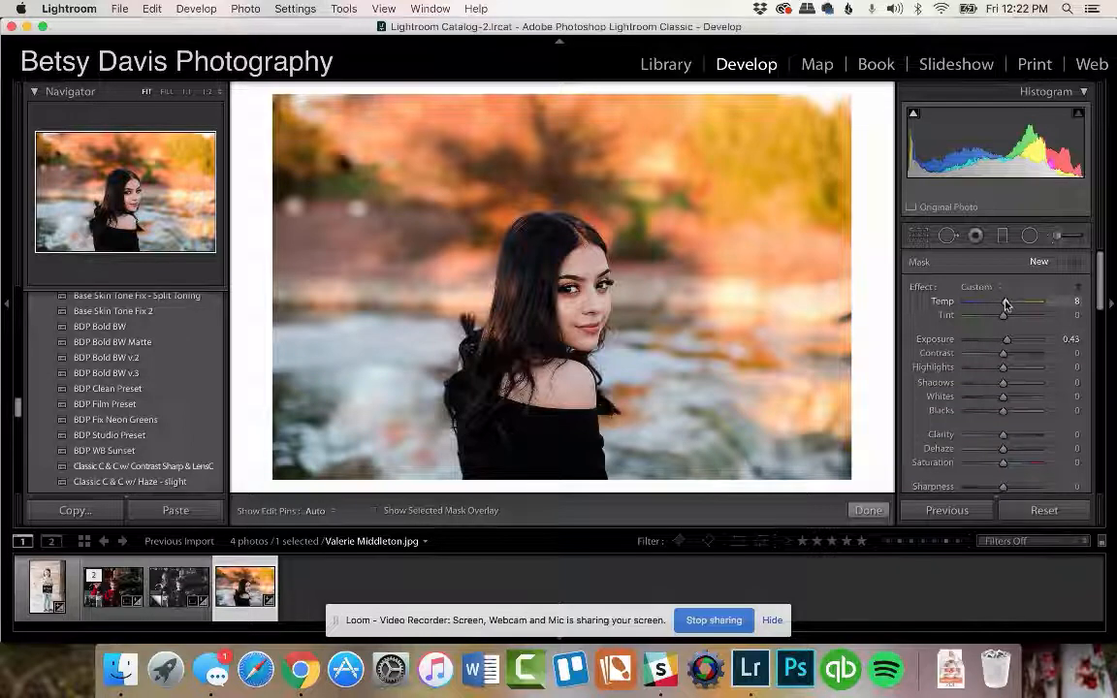
{"action": "left_click_drag", "start_coordinate": [1005, 305], "coordinate": [1006, 304]}
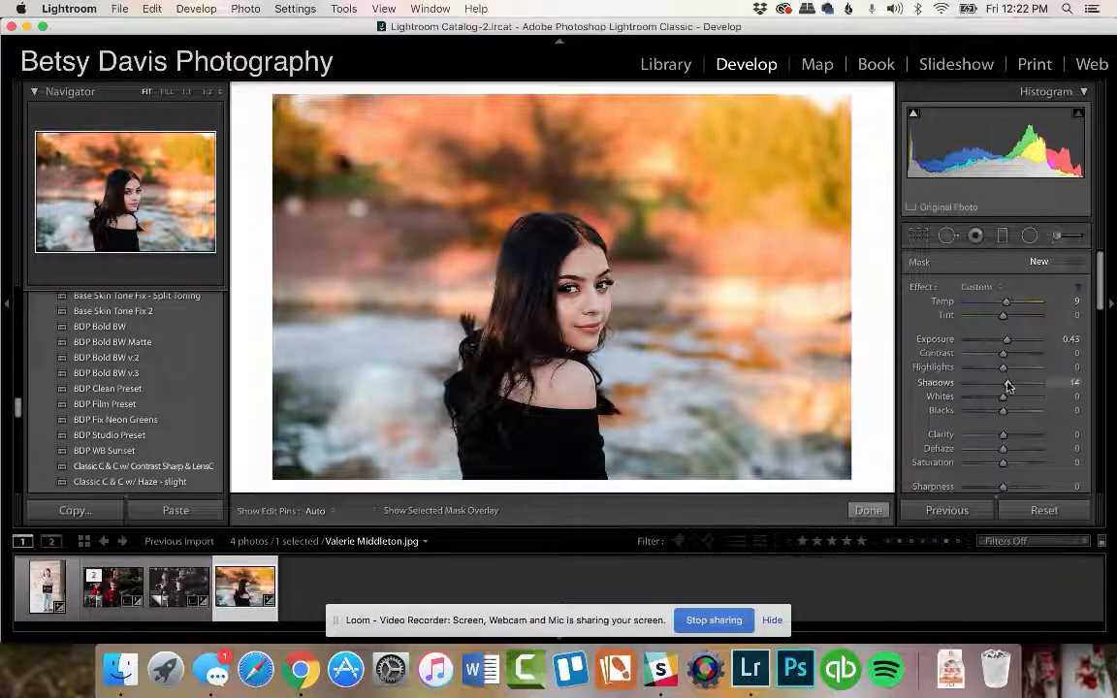
{"action": "left_click", "coordinate": [757, 157]}
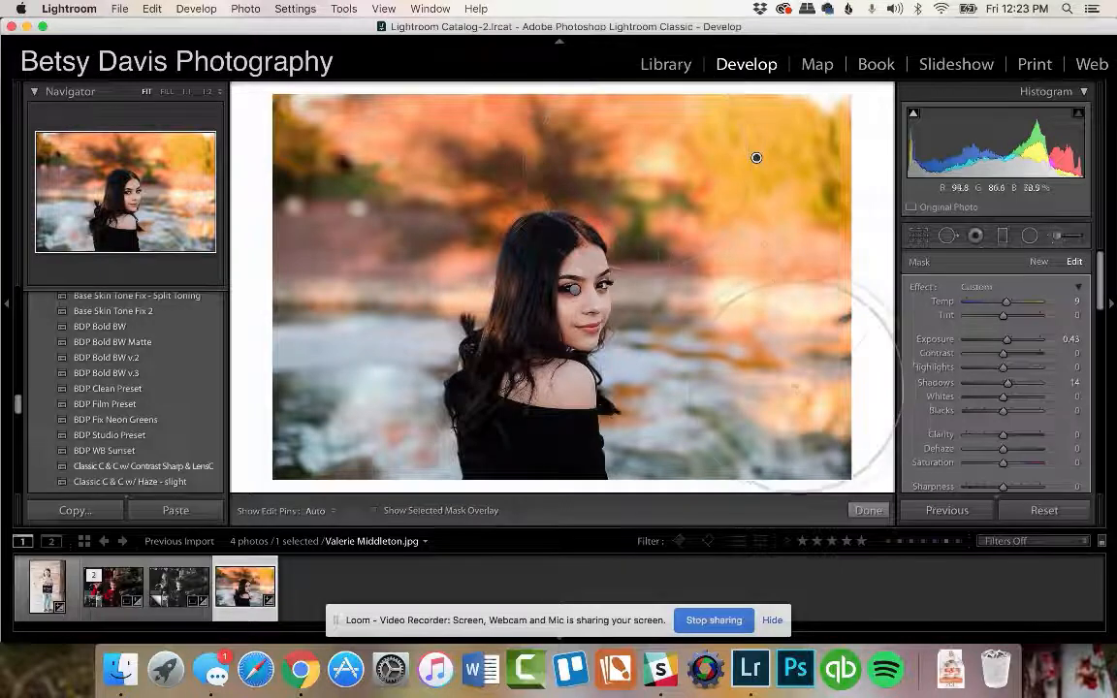
Delete the brush adjustment placed on the background foliage and finish local editing.
{"action": "right_click", "coordinate": [757, 157]}
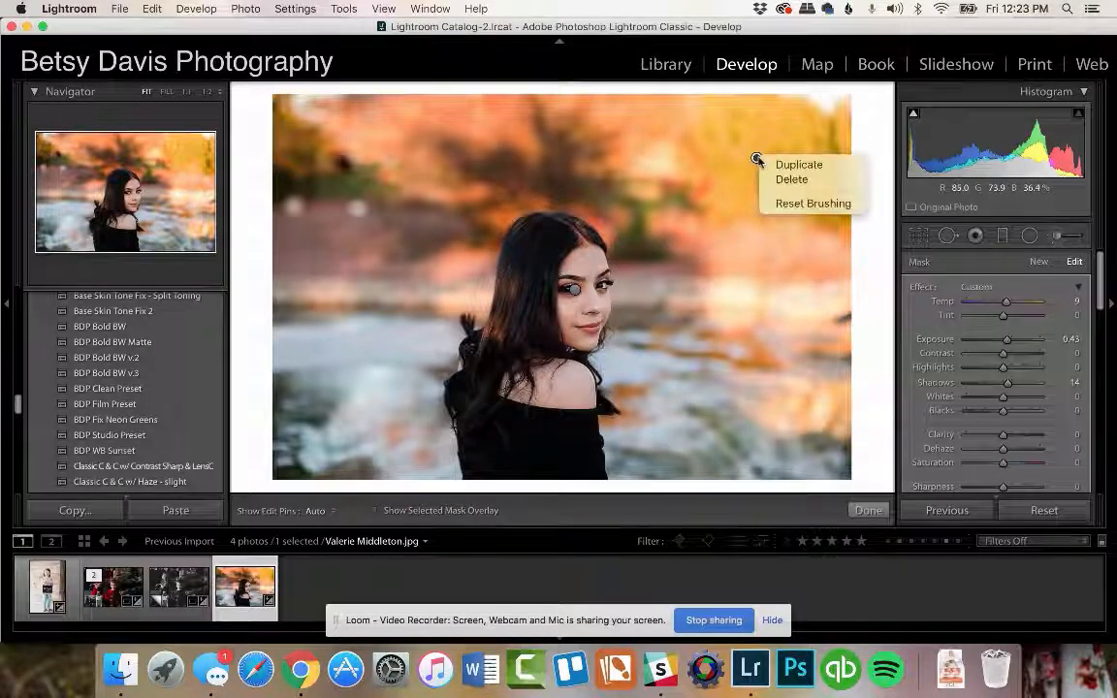
{"action": "left_click", "coordinate": [780, 182]}
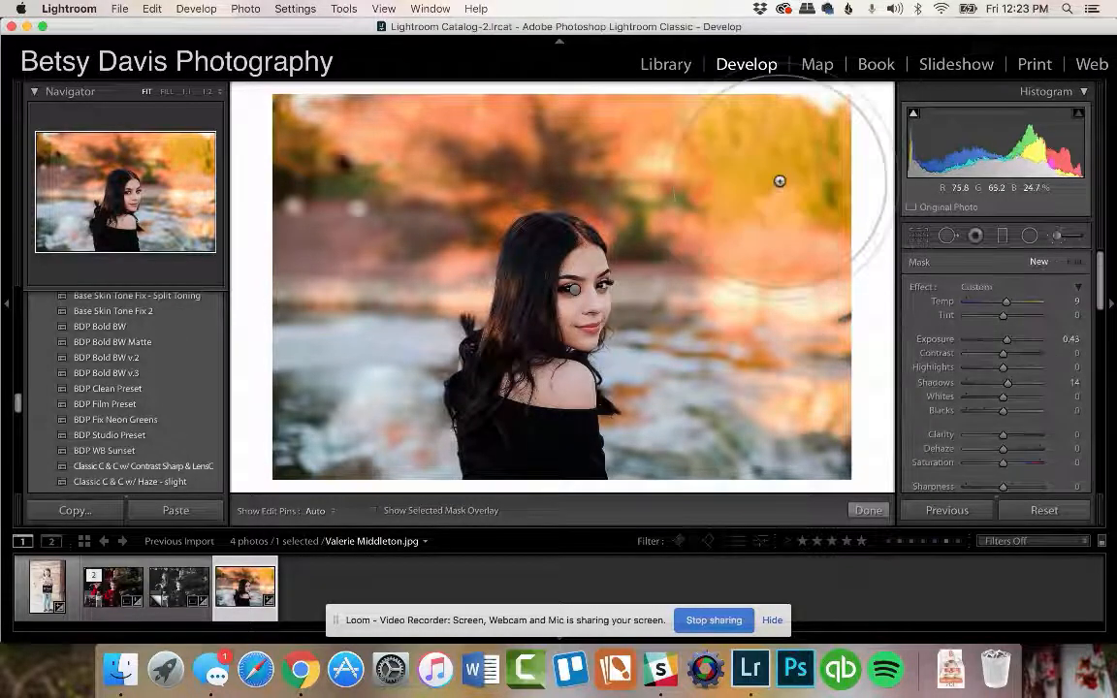
{"action": "left_click", "coordinate": [866, 510]}
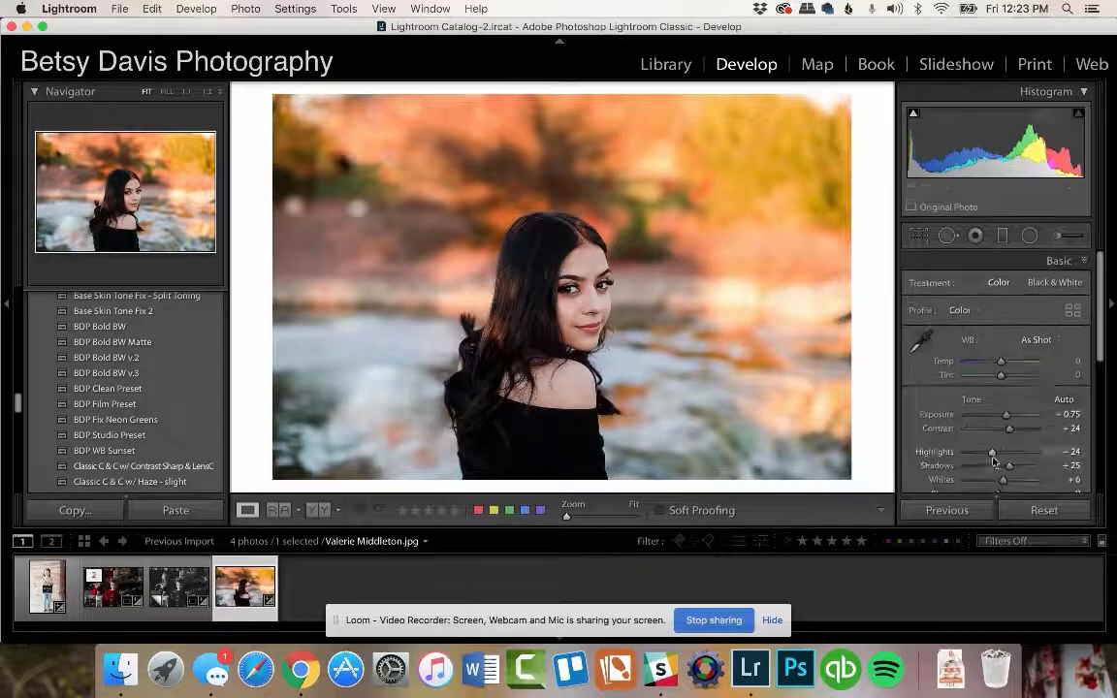
Fine-tune the woman's portrait with Exposure +0.90, Whites +13 and Blacks -15.
{"action": "scroll", "coordinate": [997, 475], "scroll_direction": "down", "scroll_amount": 1}
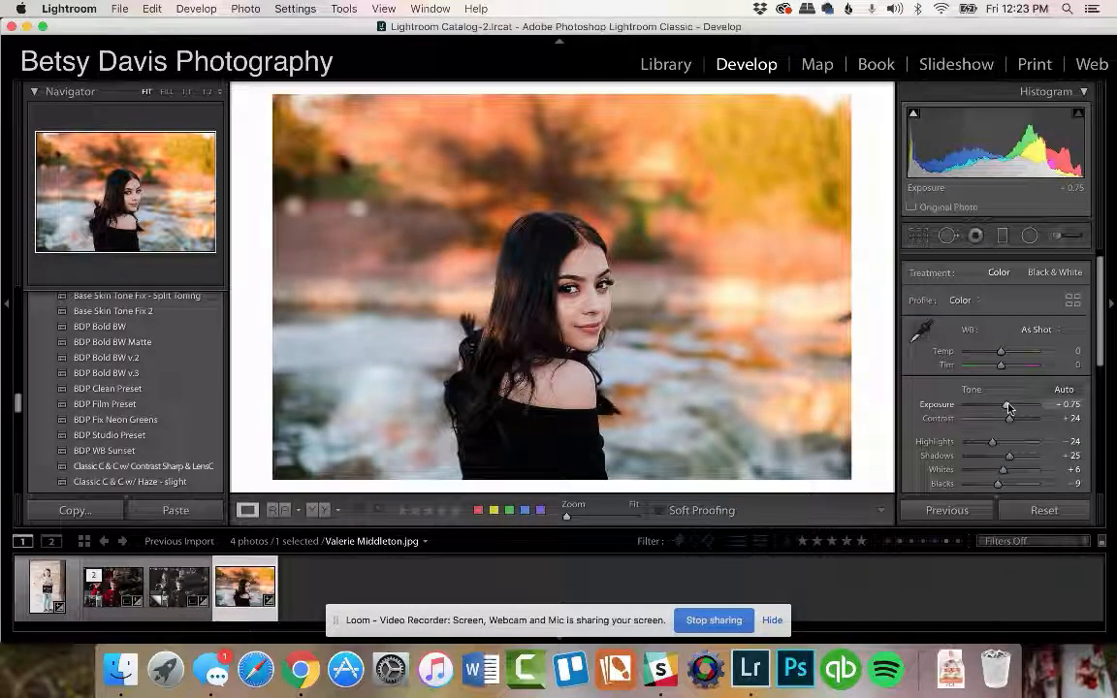
{"action": "left_click_drag", "start_coordinate": [1008, 407], "coordinate": [1007, 408]}
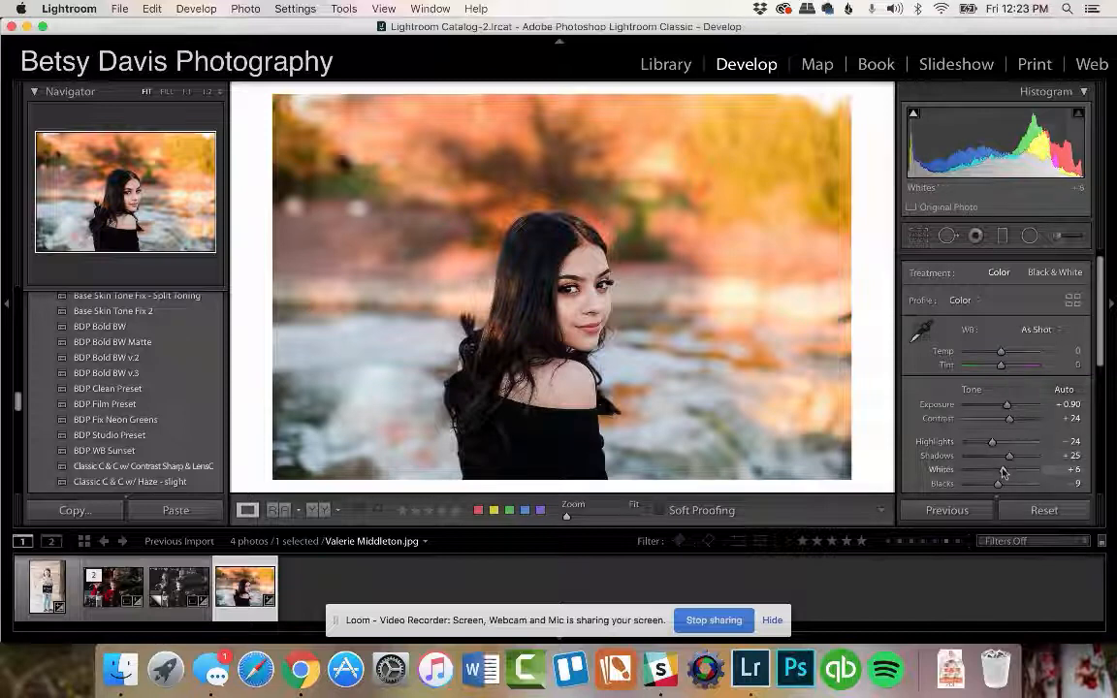
{"action": "scroll", "coordinate": [1003, 458], "scroll_direction": "down", "scroll_amount": 2}
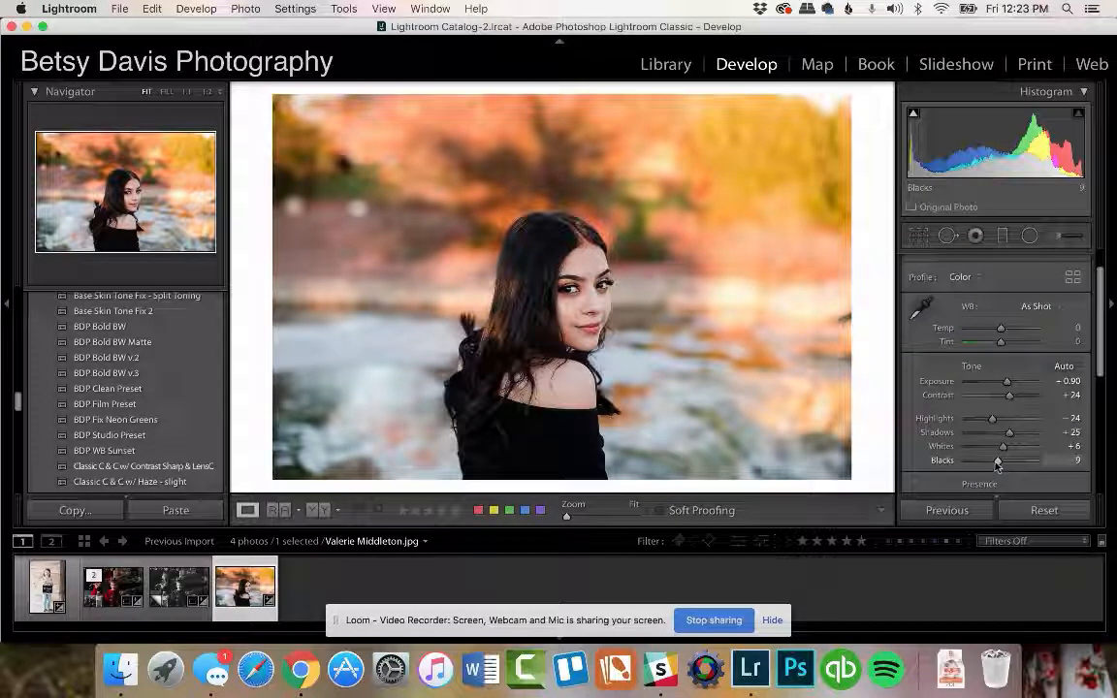
{"action": "left_click_drag", "start_coordinate": [997, 463], "coordinate": [1007, 450]}
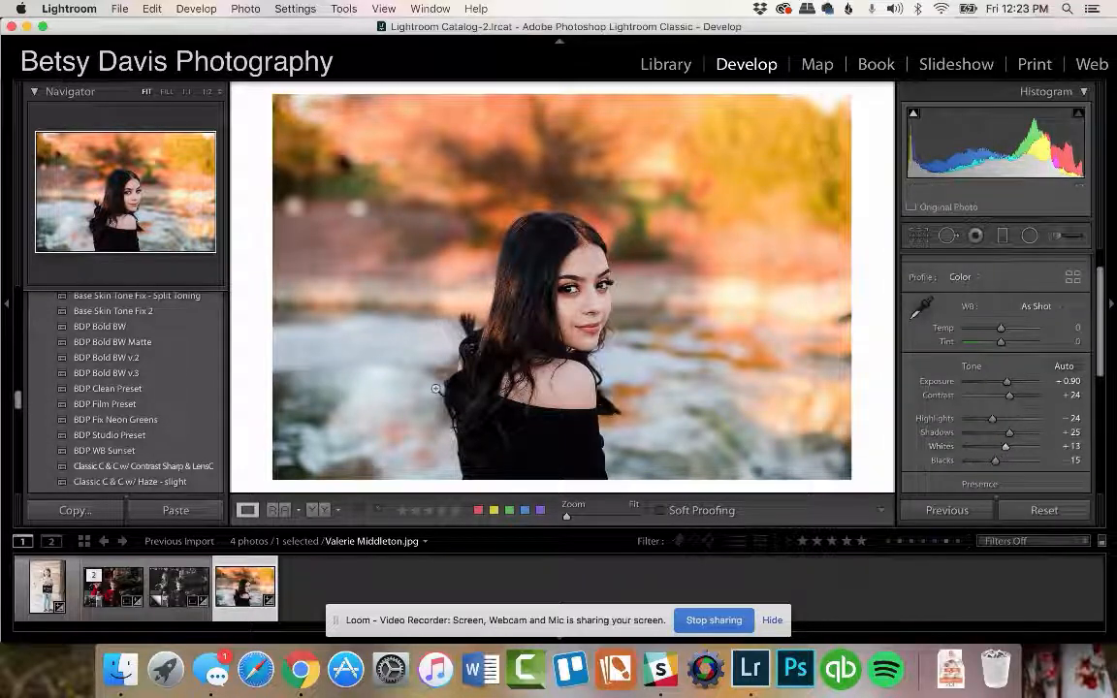
Compare before and after side by side for the woman's portrait, the 1st Grade photo, and the color and black-and-white Christmas photos.
{"action": "left_click", "coordinate": [320, 511]}
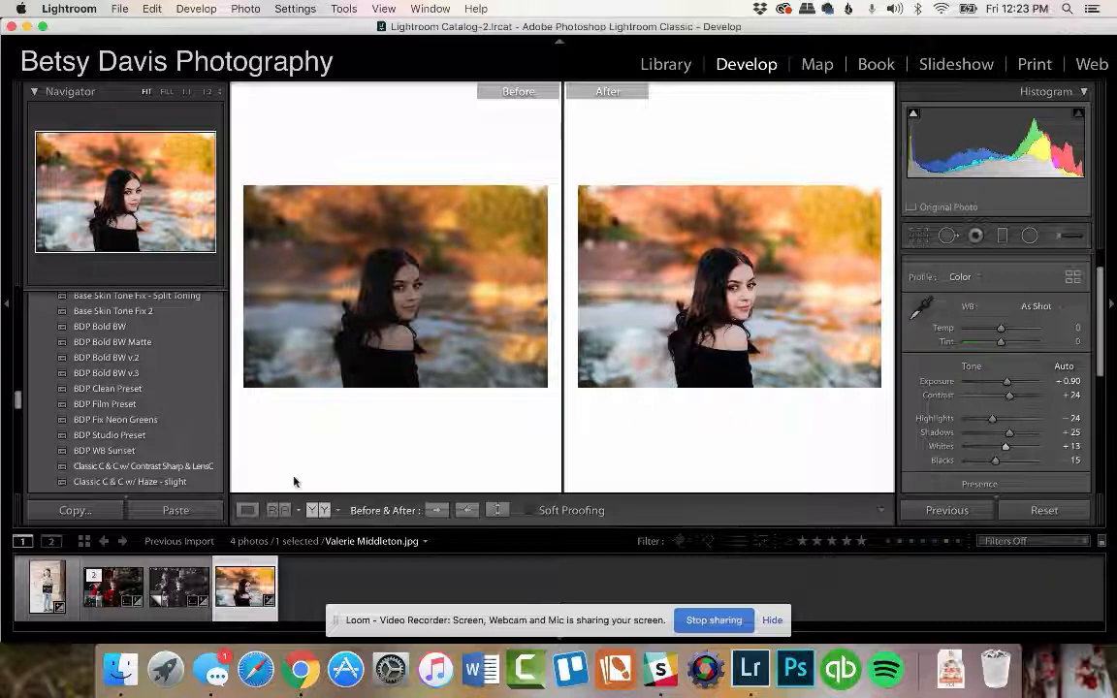
{"action": "left_click", "coordinate": [247, 510]}
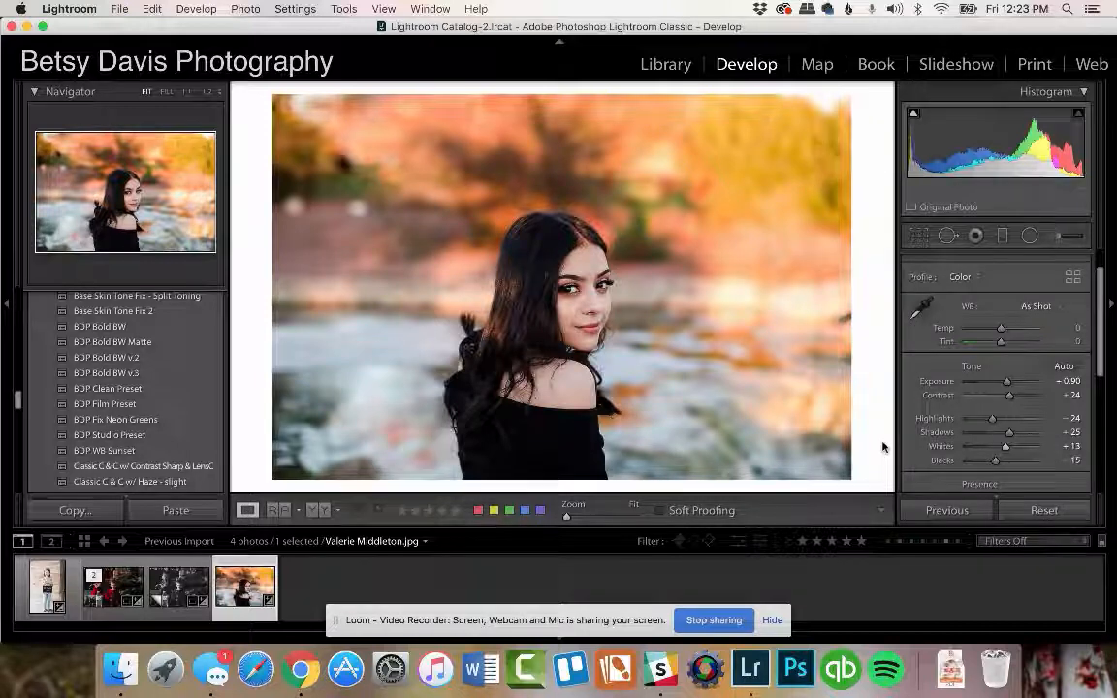
{"action": "left_click", "coordinate": [58, 570]}
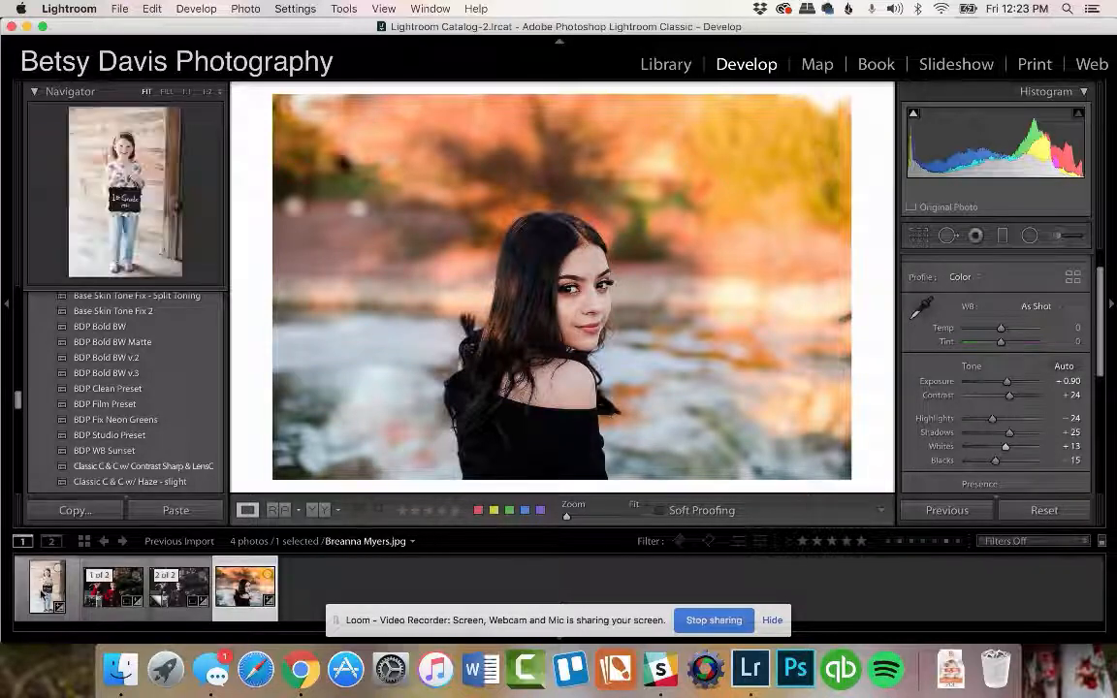
{"action": "left_click", "coordinate": [319, 510]}
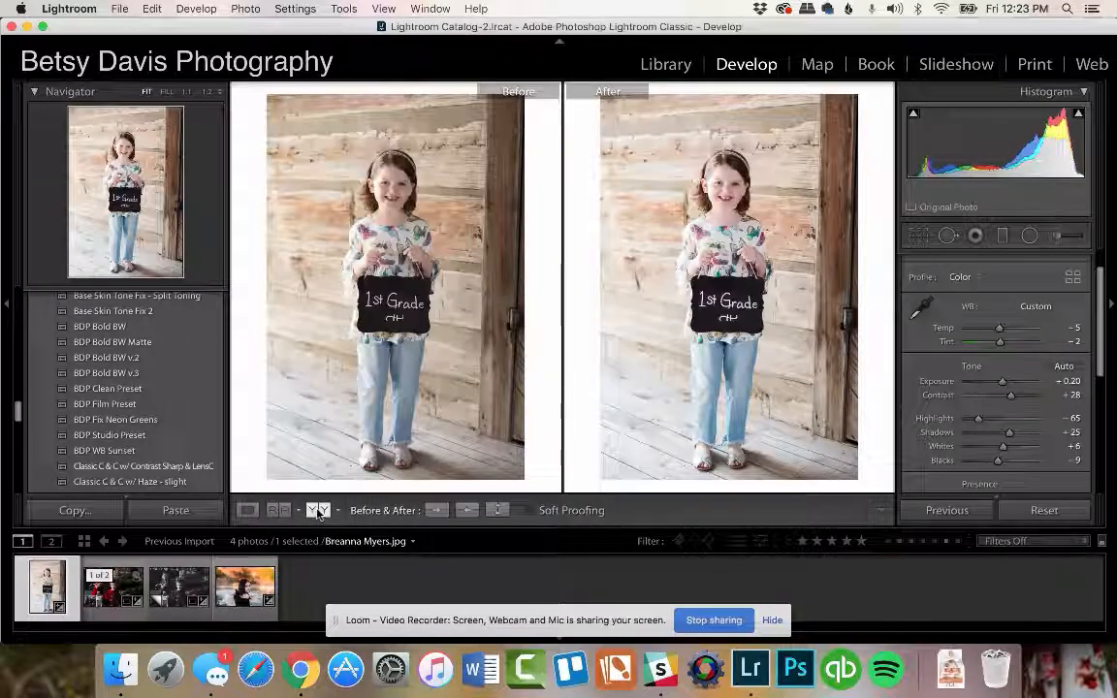
{"action": "left_click", "coordinate": [119, 594]}
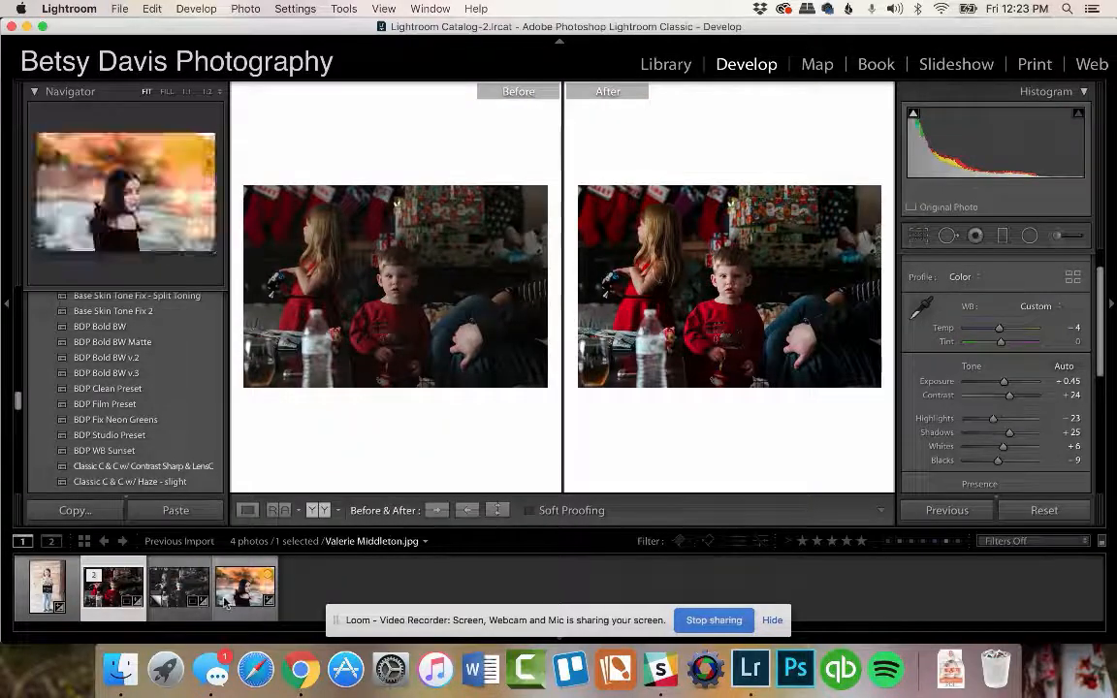
{"action": "left_click", "coordinate": [181, 596]}
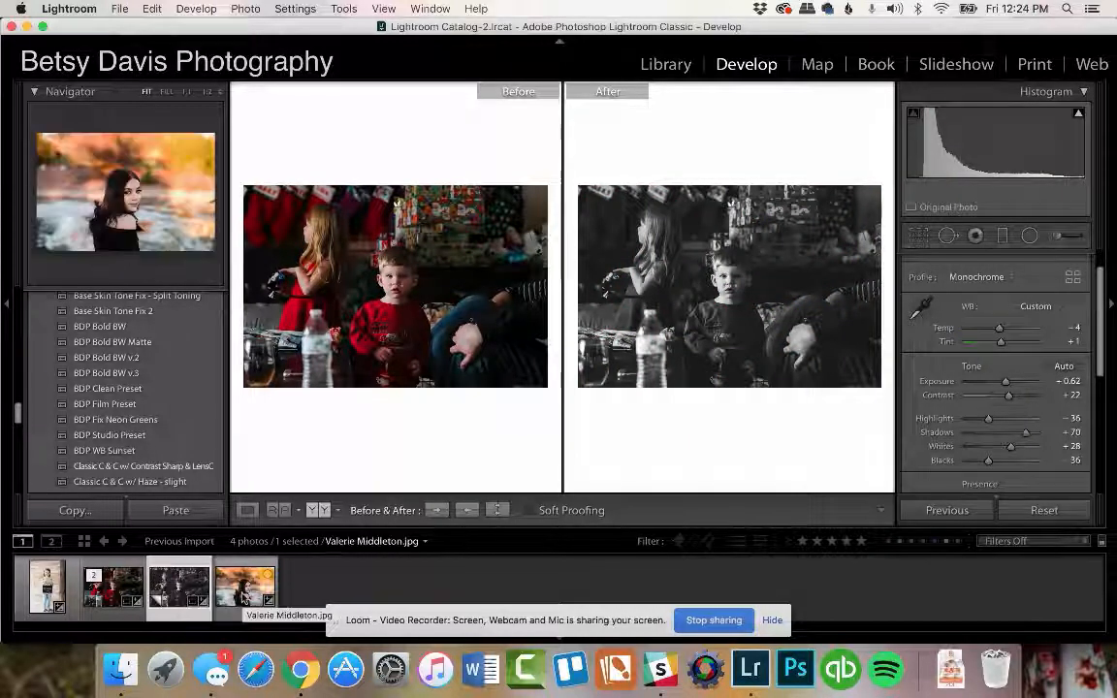
{"action": "left_click", "coordinate": [244, 586]}
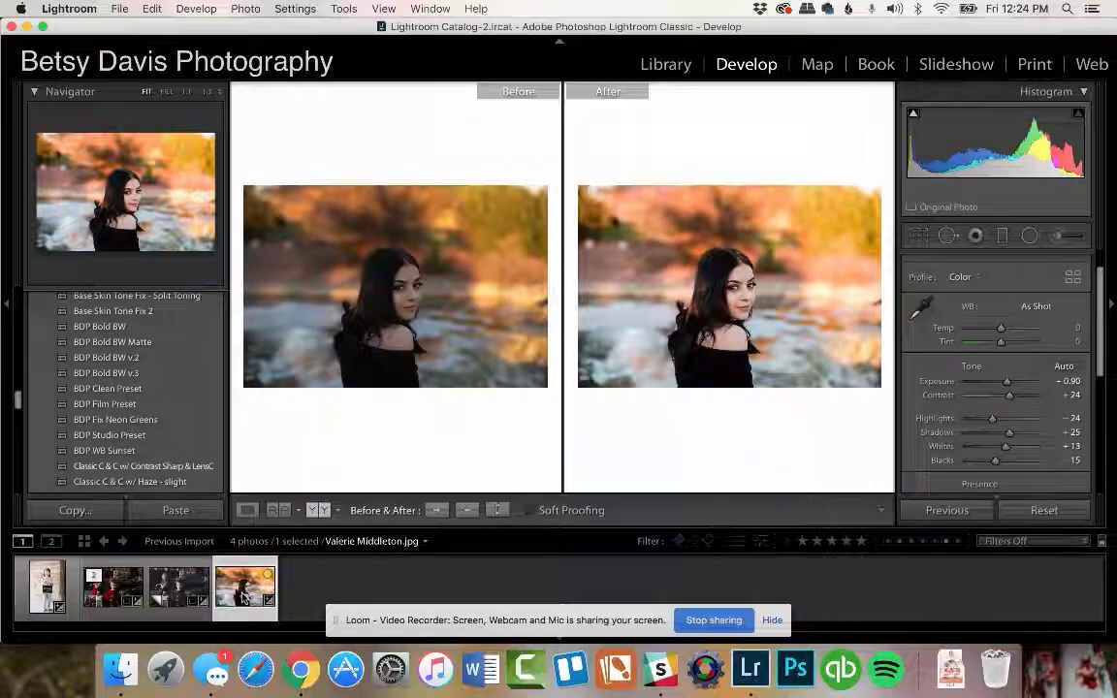